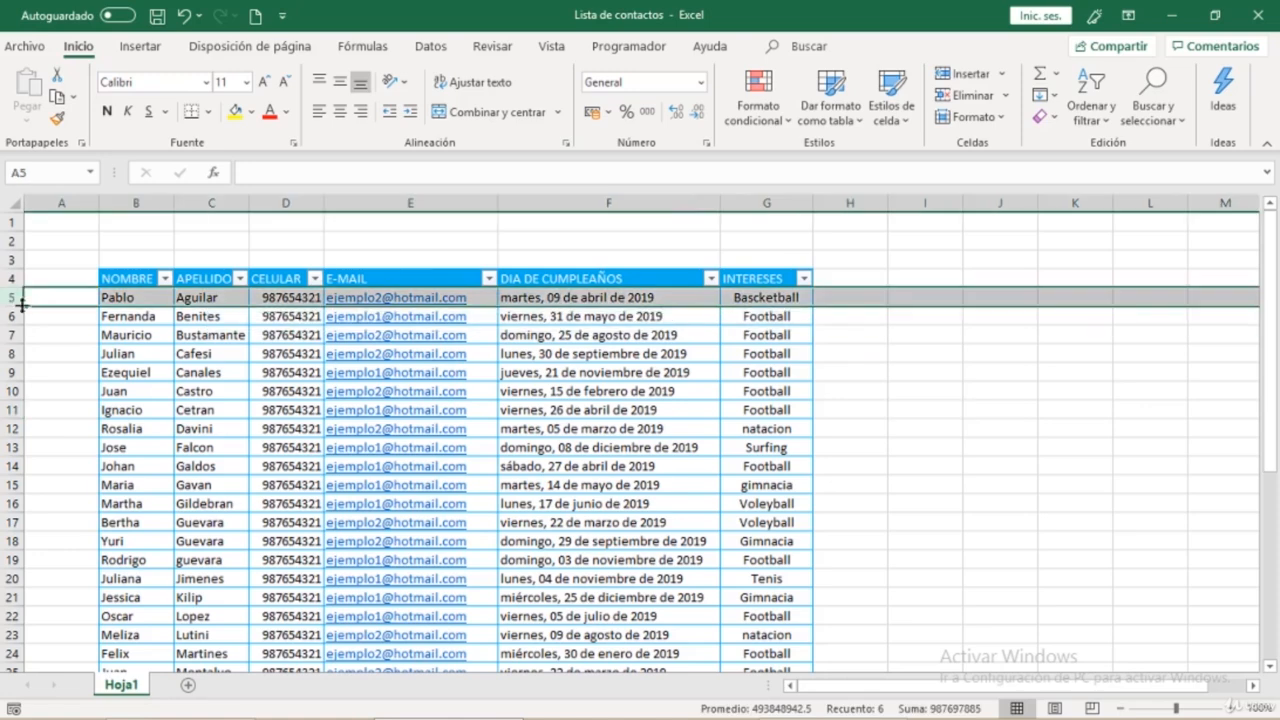
- Fill rows 5 and 7 of the contact list with the lightest blue theme colour
{"action": "left_click", "coordinate": [253, 112]}
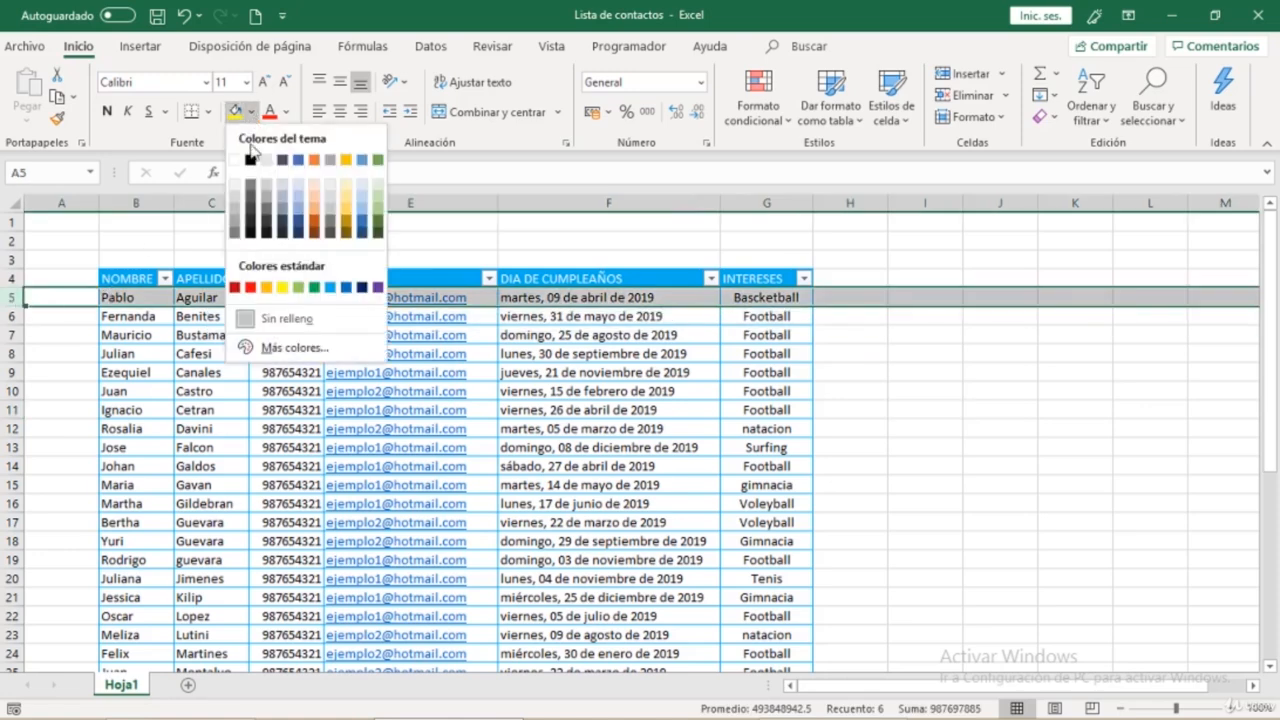
{"action": "left_click", "coordinate": [366, 183]}
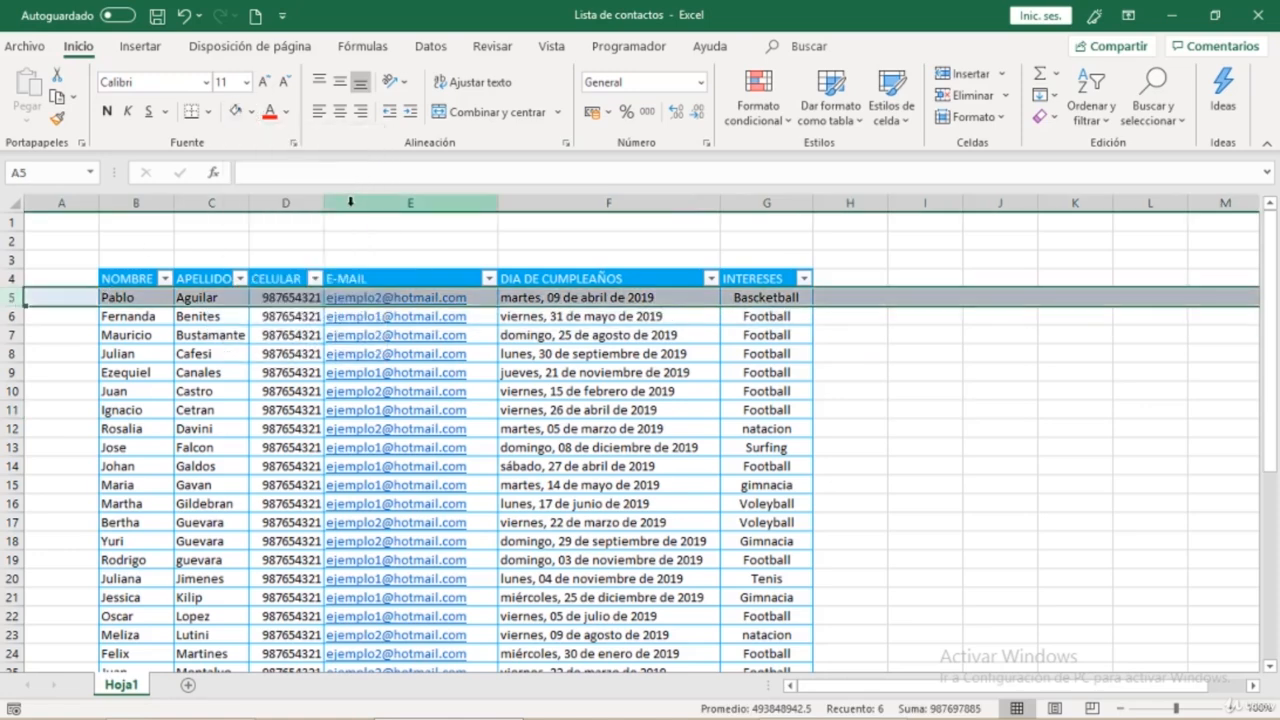
{"action": "left_click", "coordinate": [283, 337]}
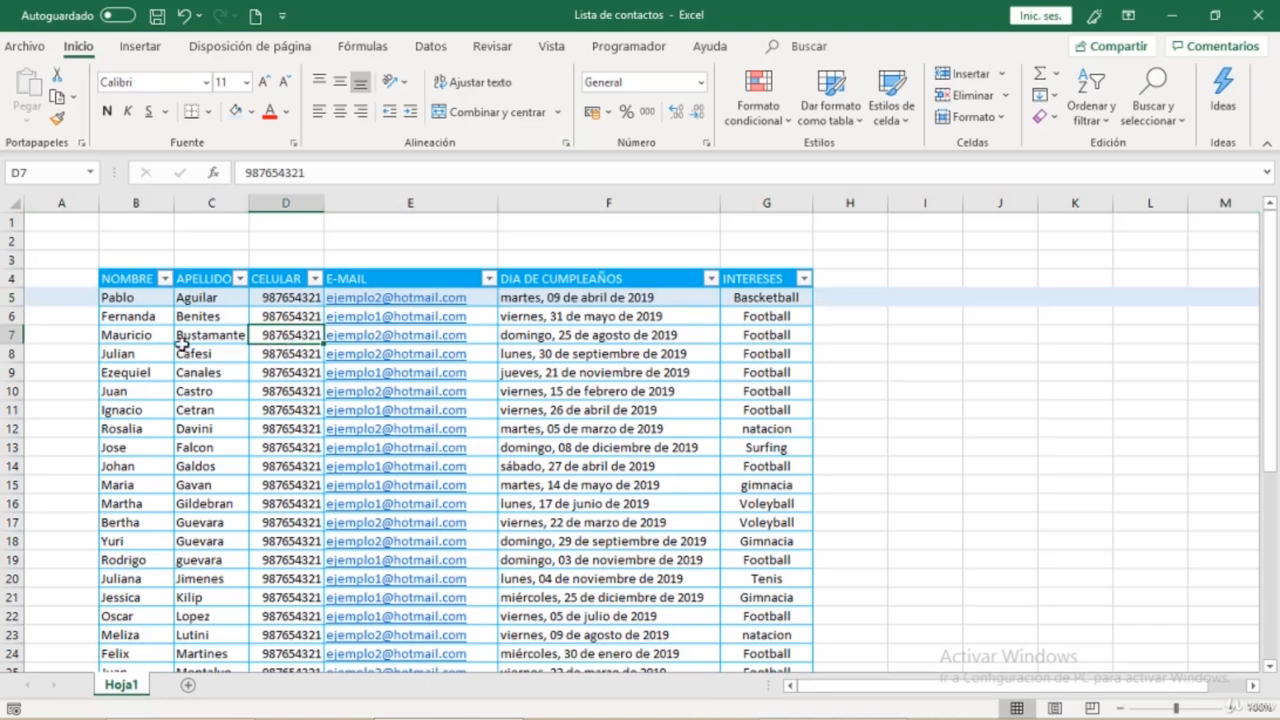
{"action": "left_click", "coordinate": [13, 337]}
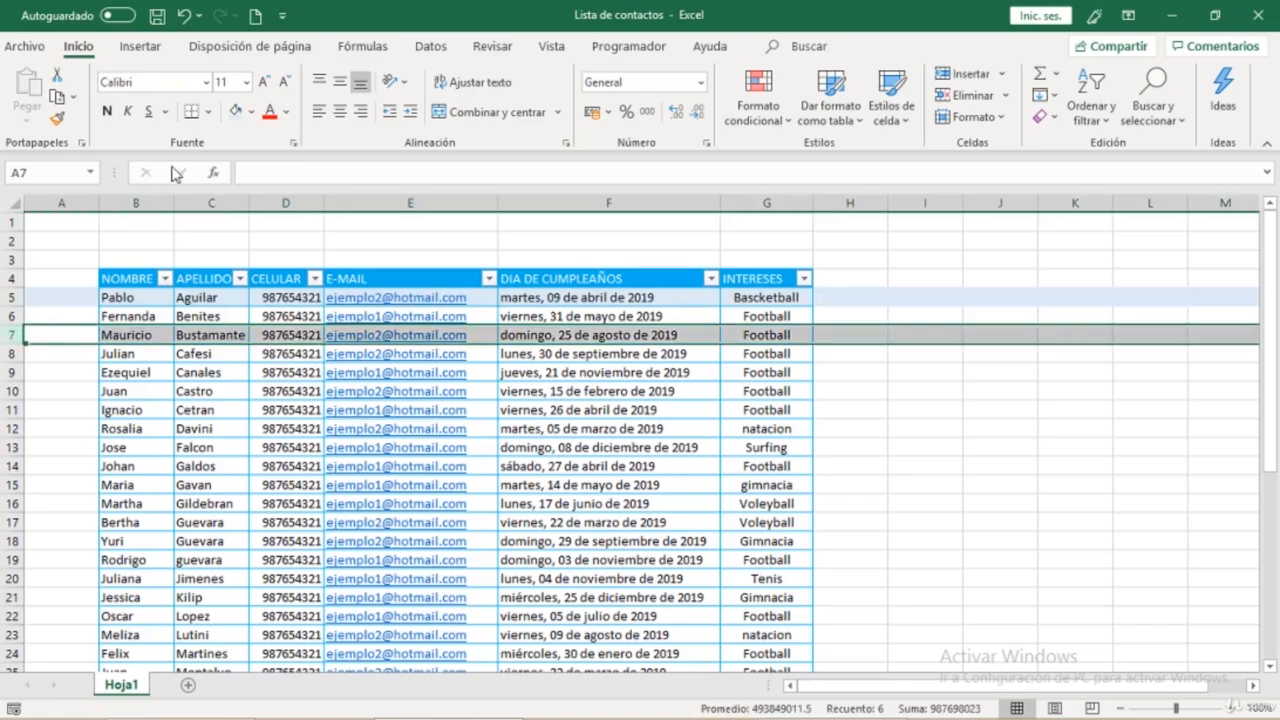
{"action": "left_click", "coordinate": [236, 110]}
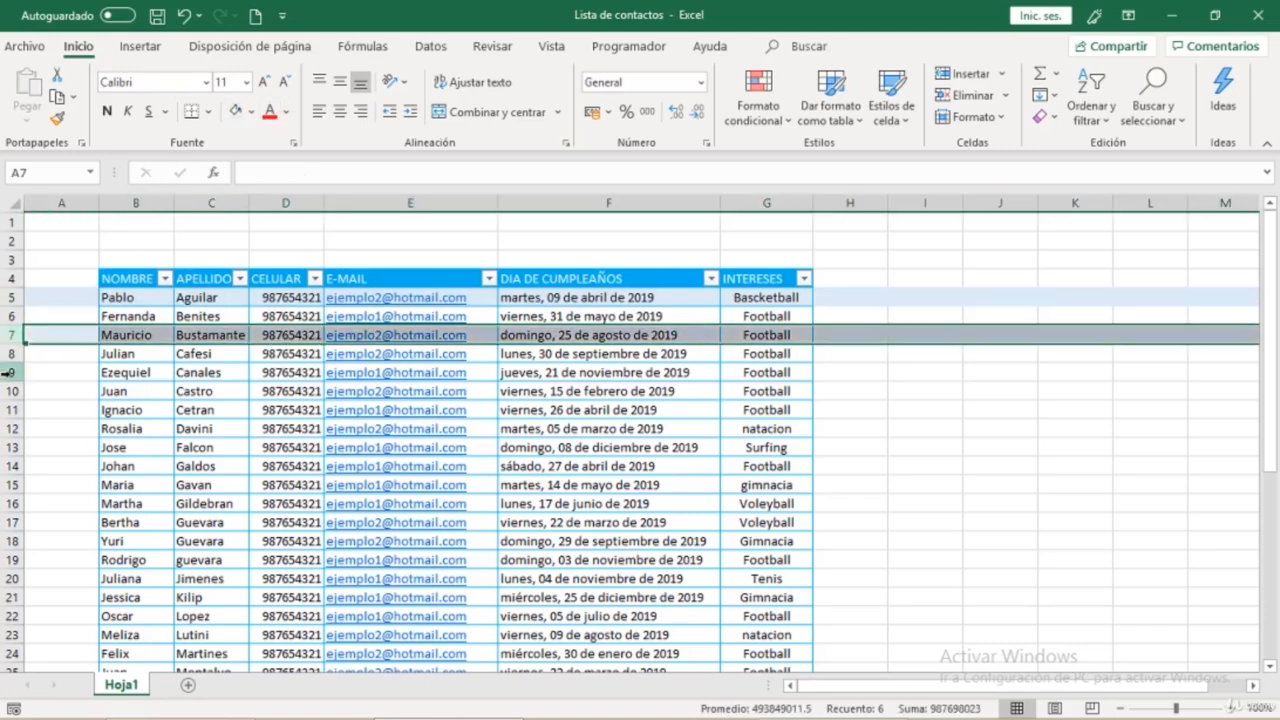
- Apply the same light blue fill to alternating rows 9, 11, 13, 15, 17 and 19
{"action": "left_click", "coordinate": [12, 372], "text": "ctrl"}
{"action": "left_click", "coordinate": [12, 410], "text": "ctrl"}
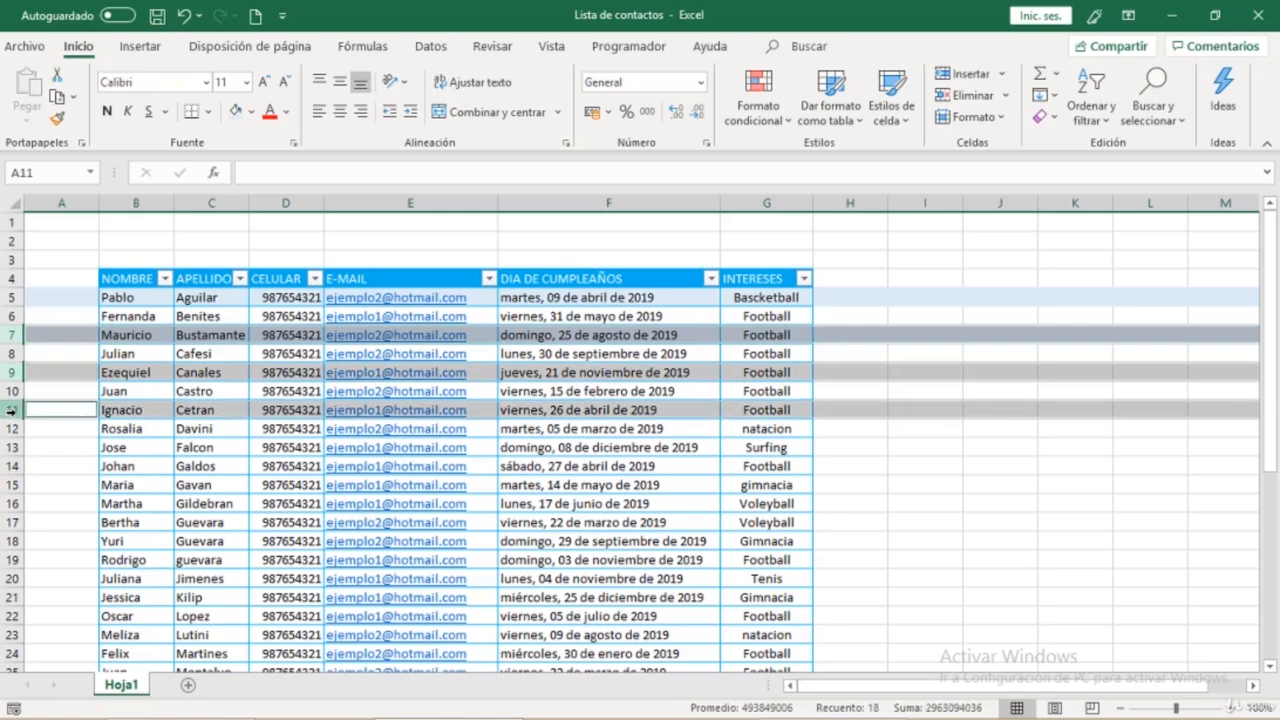
{"action": "left_click", "coordinate": [12, 447], "text": "ctrl"}
{"action": "left_click", "coordinate": [11, 484], "text": "ctrl"}
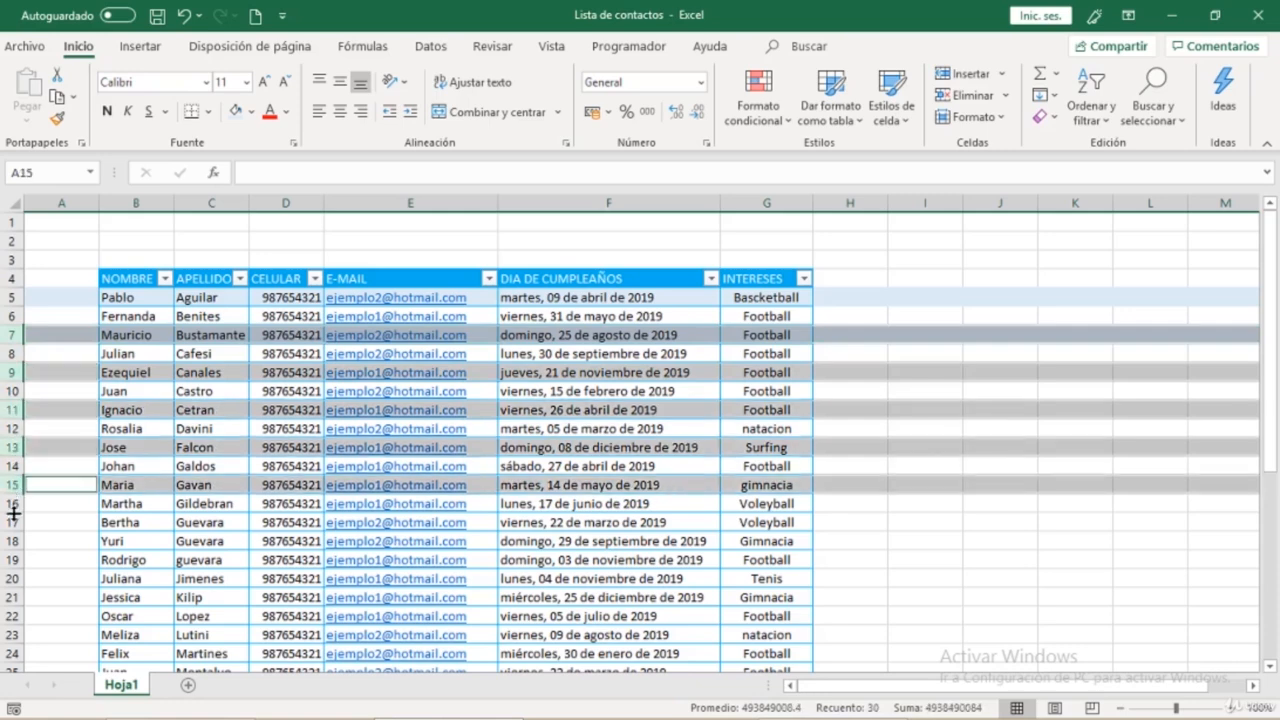
{"action": "left_click", "coordinate": [12, 522], "text": "ctrl"}
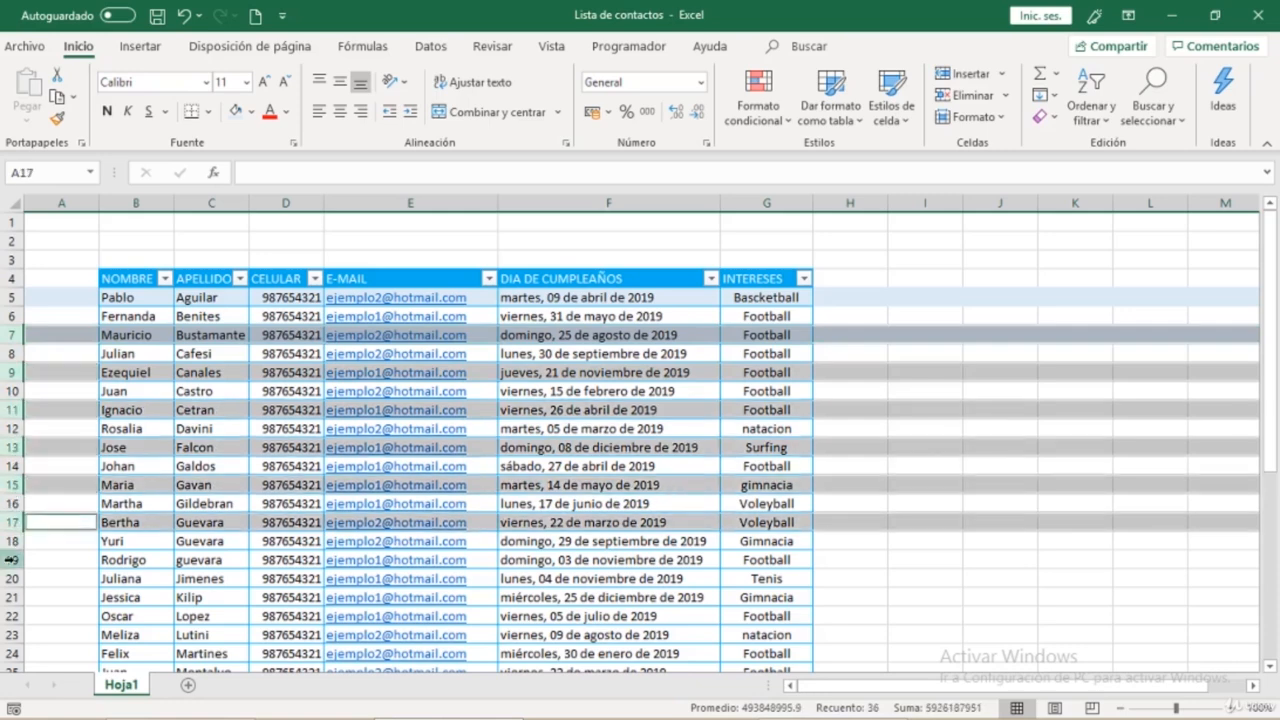
{"action": "left_click", "coordinate": [12, 560], "text": "ctrl"}
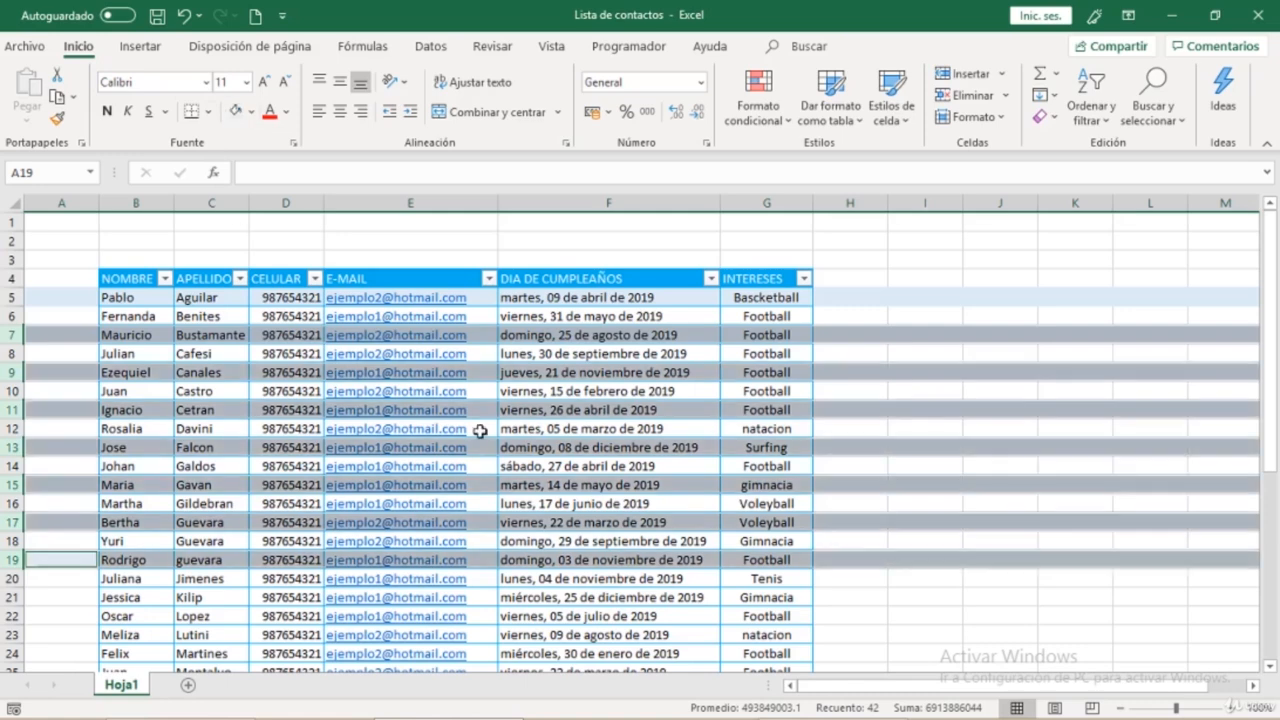
{"action": "left_click", "coordinate": [872, 275]}
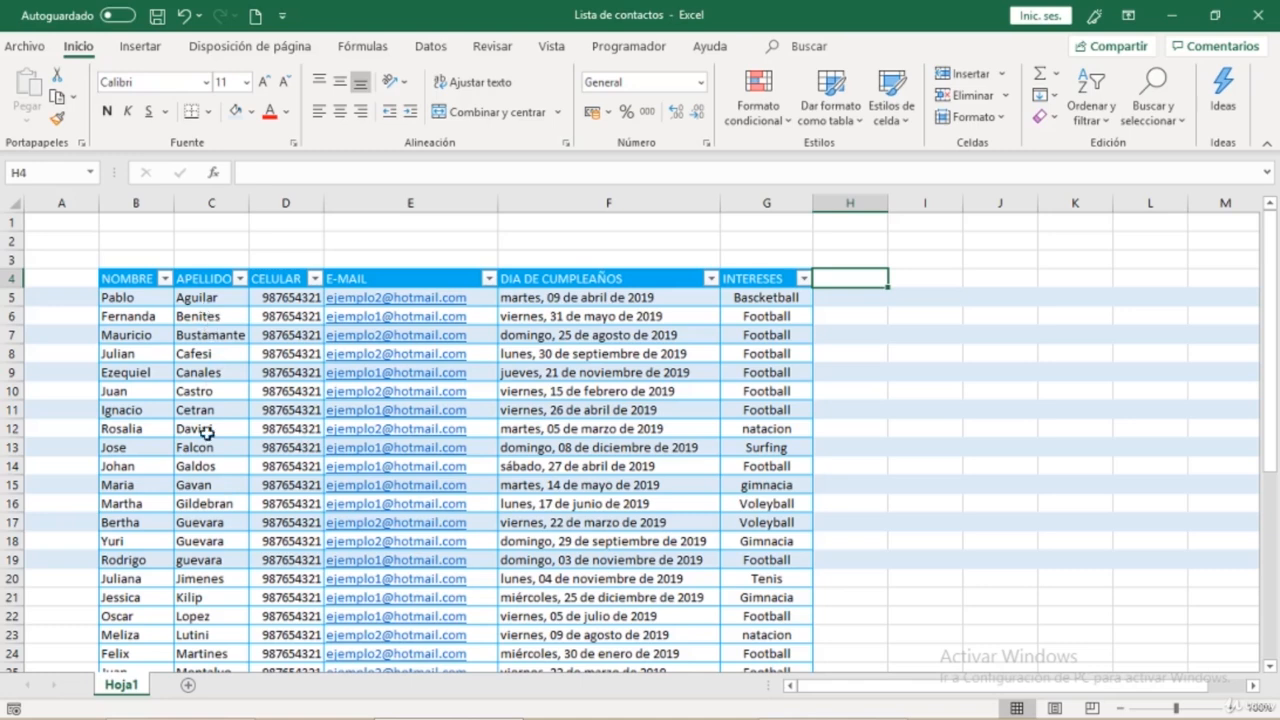
- Sort the contact list by the APELLIDO column from Z to A and check the order of the rows
{"action": "left_click", "coordinate": [210, 316]}
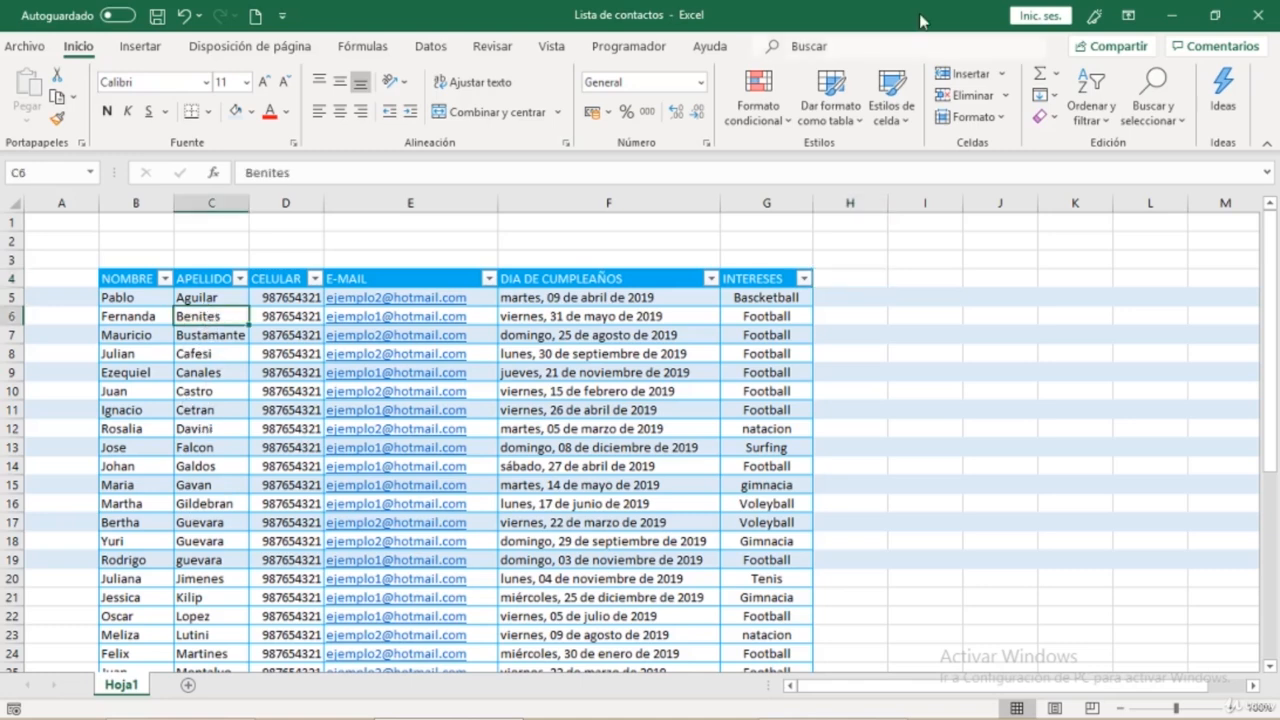
{"action": "left_click", "coordinate": [431, 48]}
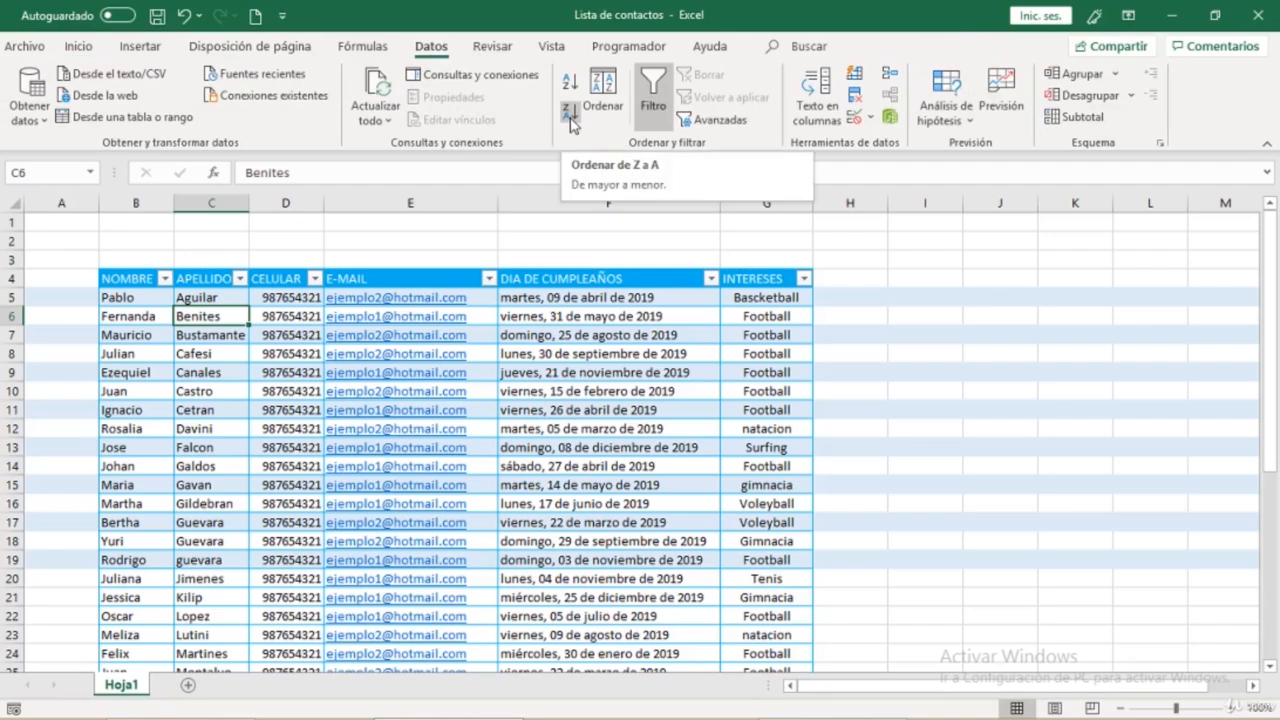
{"action": "left_click", "coordinate": [570, 118]}
{"action": "scroll", "coordinate": [298, 335], "scroll_direction": "down", "scroll_amount": 8}
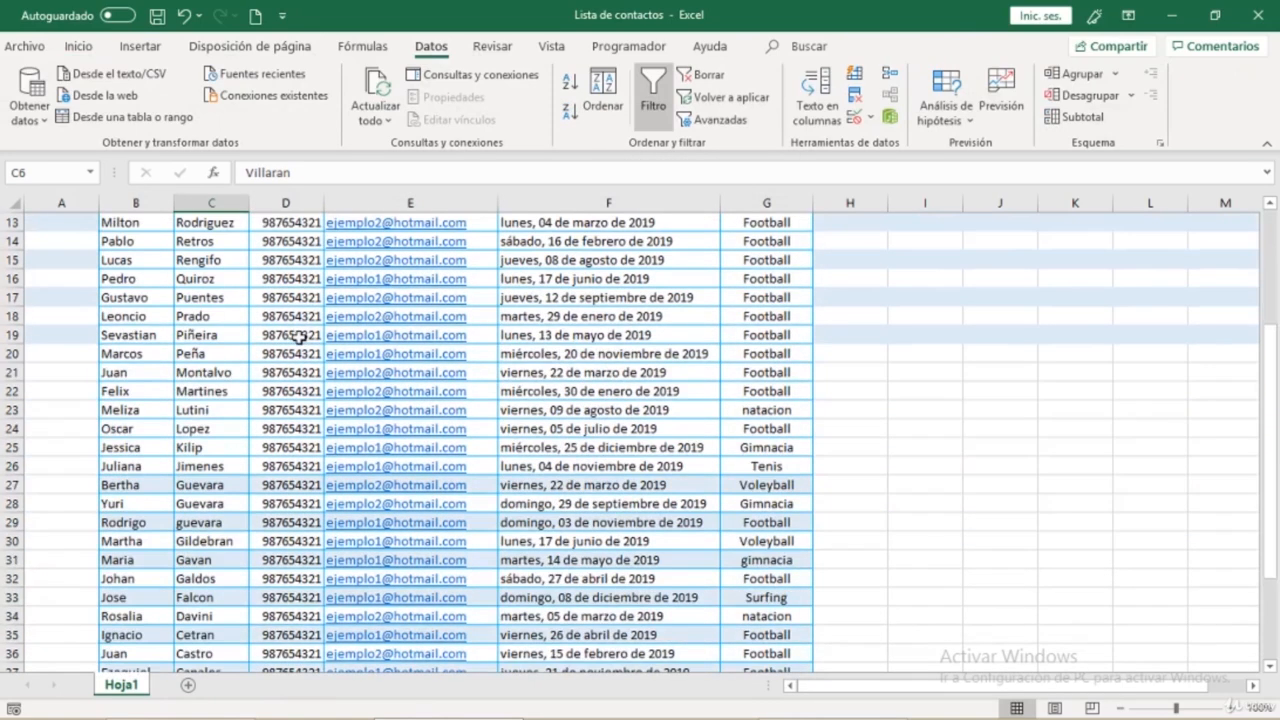
{"action": "scroll", "coordinate": [298, 335], "scroll_direction": "up", "scroll_amount": 2}
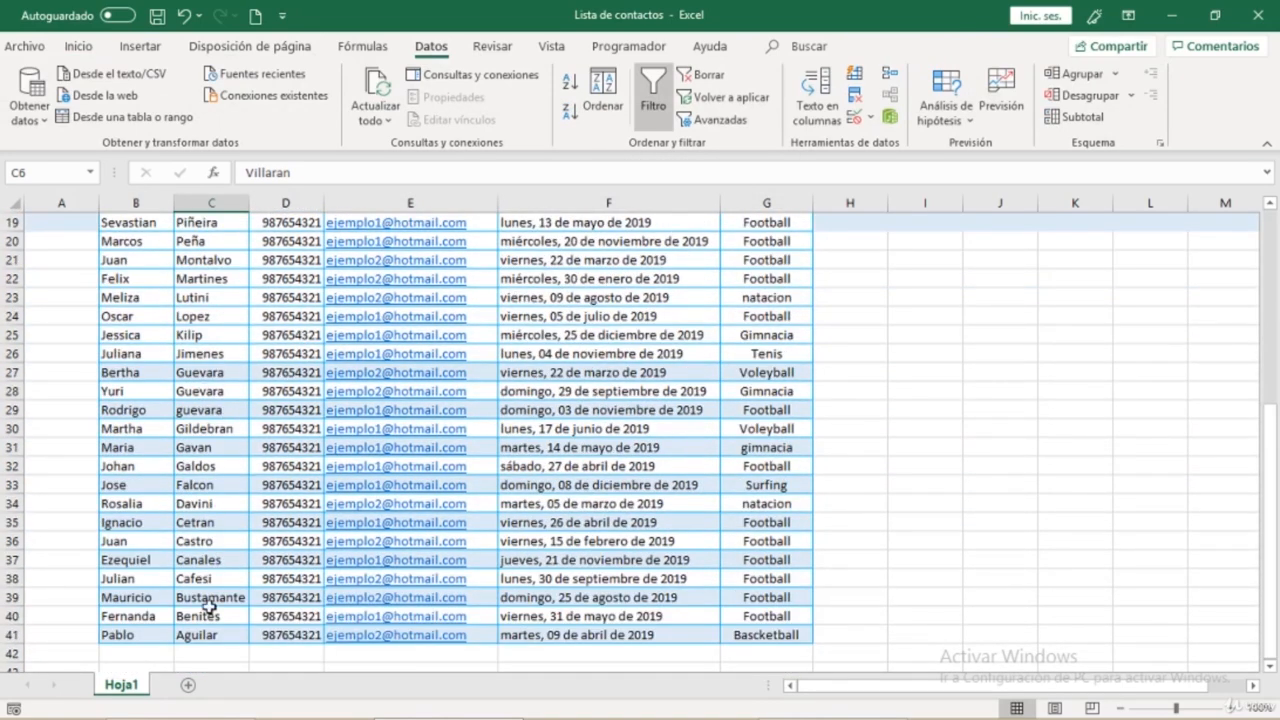
{"action": "scroll", "coordinate": [203, 395], "scroll_direction": "up", "scroll_amount": 5}
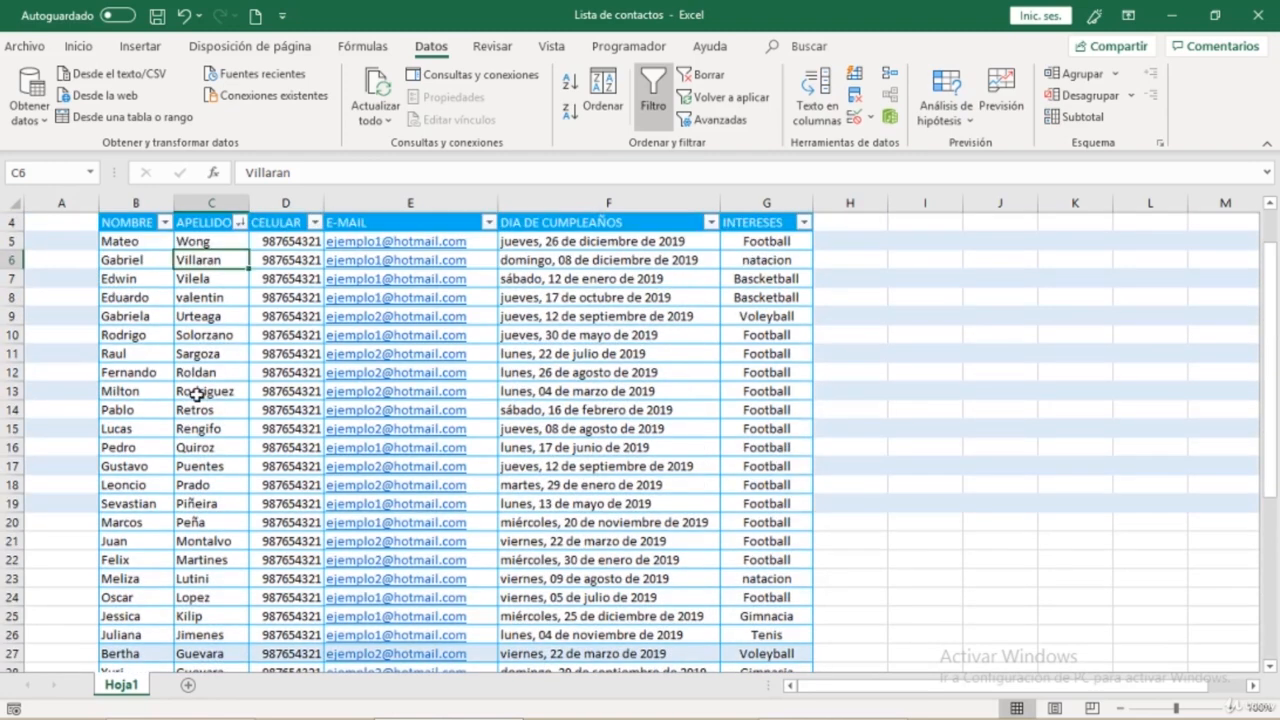
- Sort the contact list by the APELLIDO column from A to Z
{"action": "left_click", "coordinate": [210, 391]}
{"action": "left_click", "coordinate": [570, 81]}
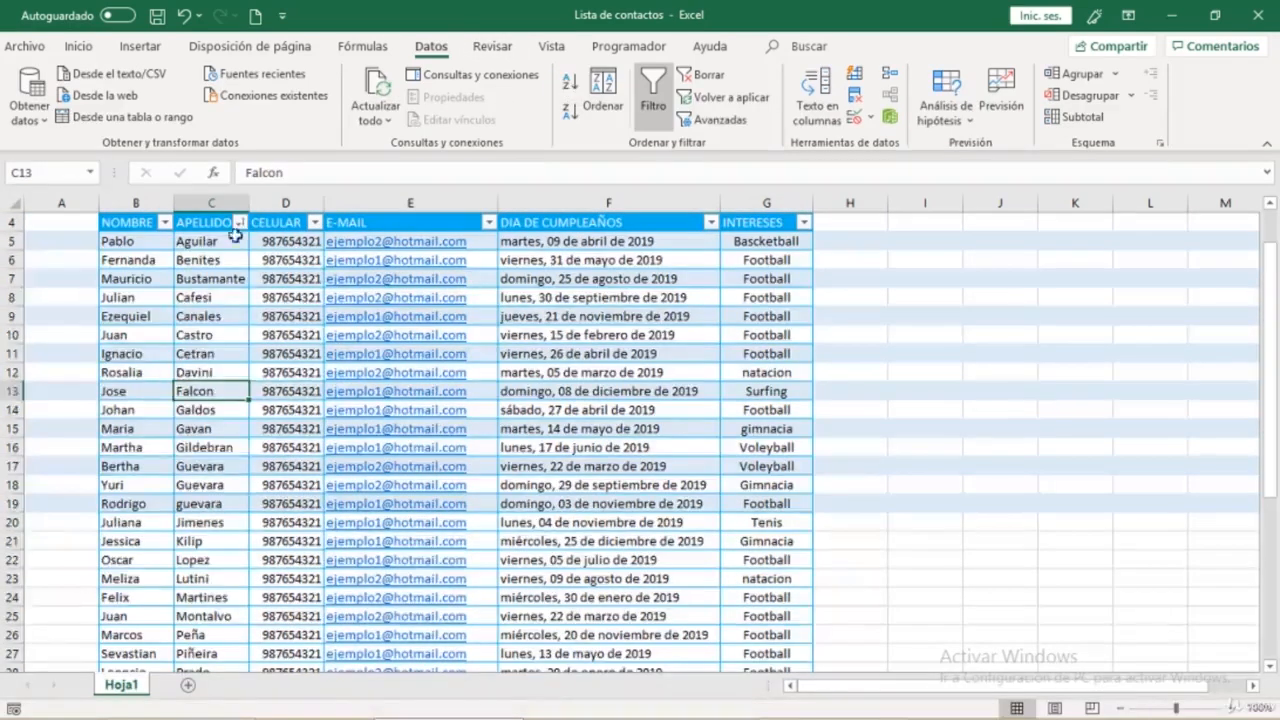
{"action": "left_click", "coordinate": [240, 223]}
{"action": "left_click", "coordinate": [241, 224]}
- Filter the DIA DE CUMPLEAÑOS column to only febrero, marzo and abril of 2019
{"action": "left_click", "coordinate": [710, 223]}
{"action": "left_click", "coordinate": [516, 421]}
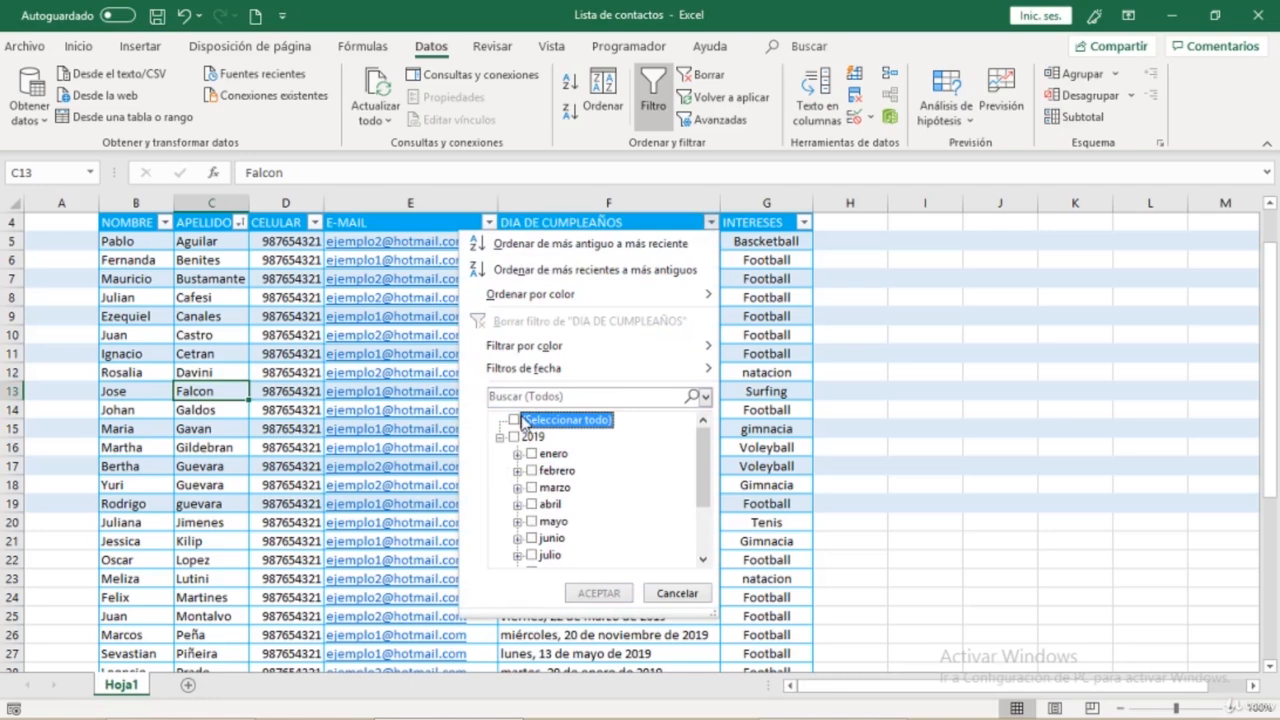
{"action": "left_click", "coordinate": [533, 470]}
{"action": "left_click", "coordinate": [533, 487]}
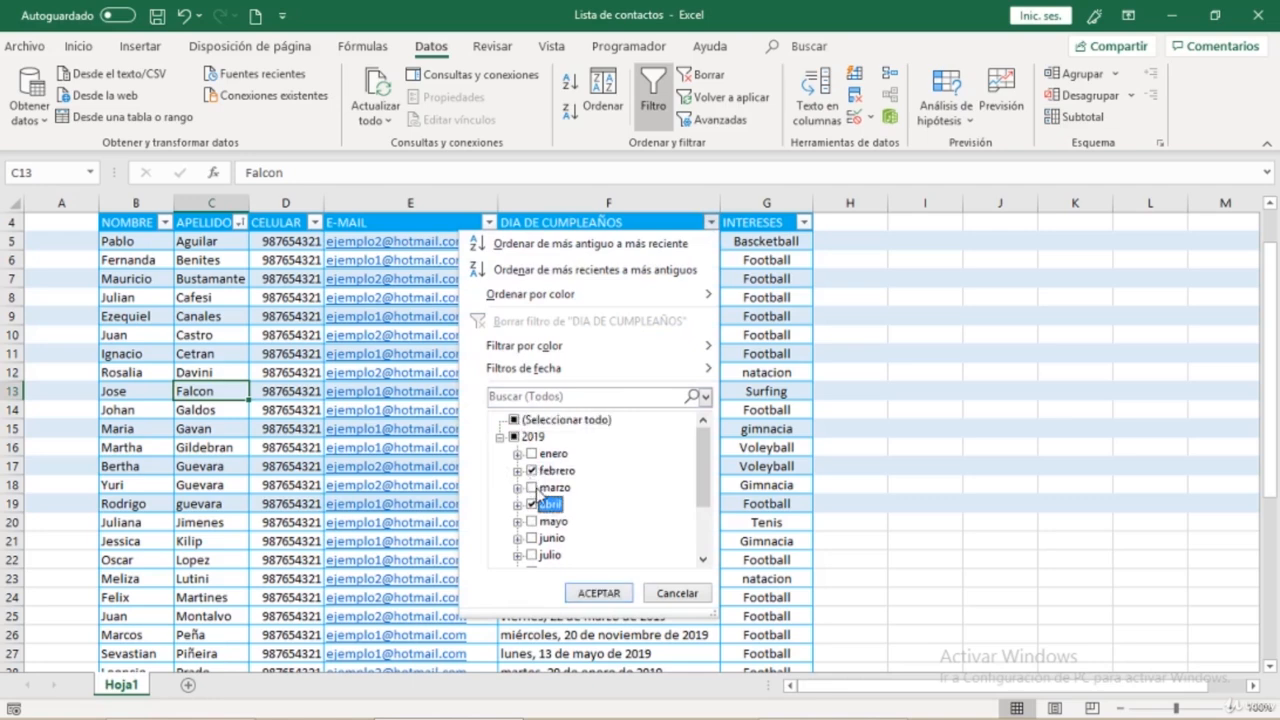
{"action": "left_click", "coordinate": [533, 504]}
{"action": "left_click", "coordinate": [590, 594]}
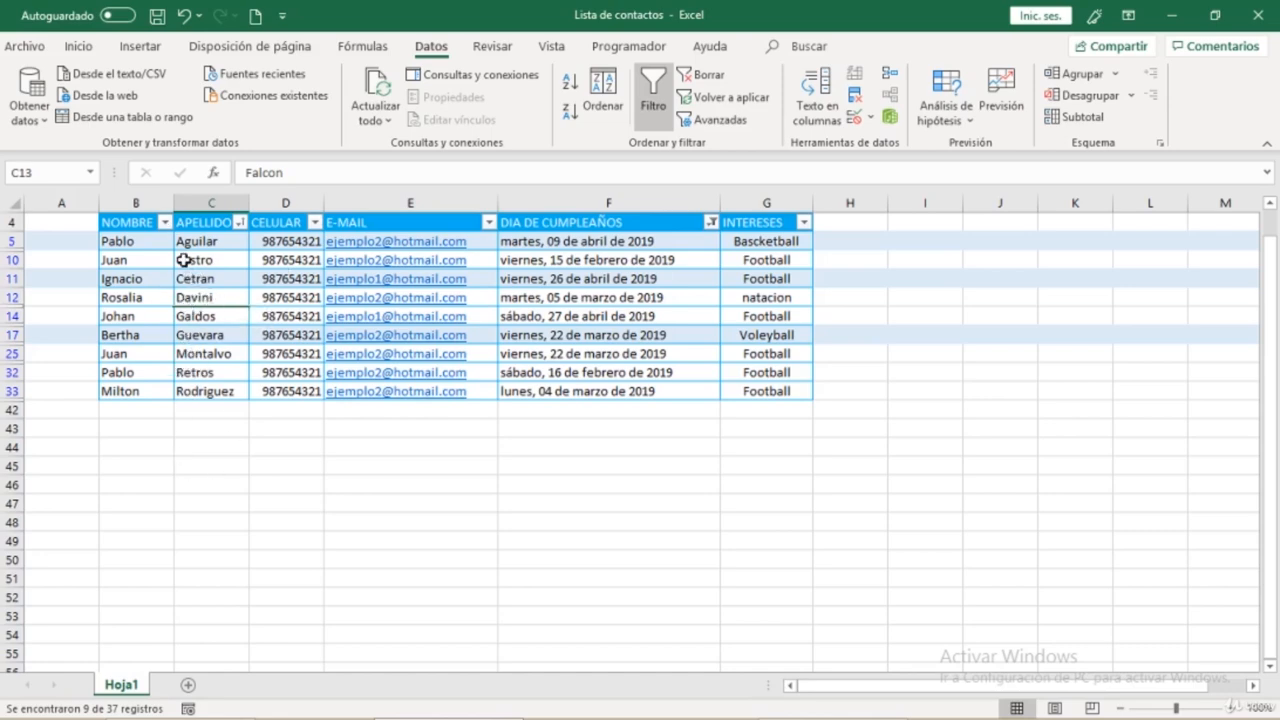
- Undo the birthday filter, both surname sorts and all manual row fills, keeping the full contact list unfiltered
{"action": "key", "text": "ctrl+z"}
{"action": "key", "text": "ctrl+z"}
{"action": "key", "text": "ctrl+z"}
{"action": "key", "text": "ctrl+z"}
{"action": "key", "text": "ctrl+z"}
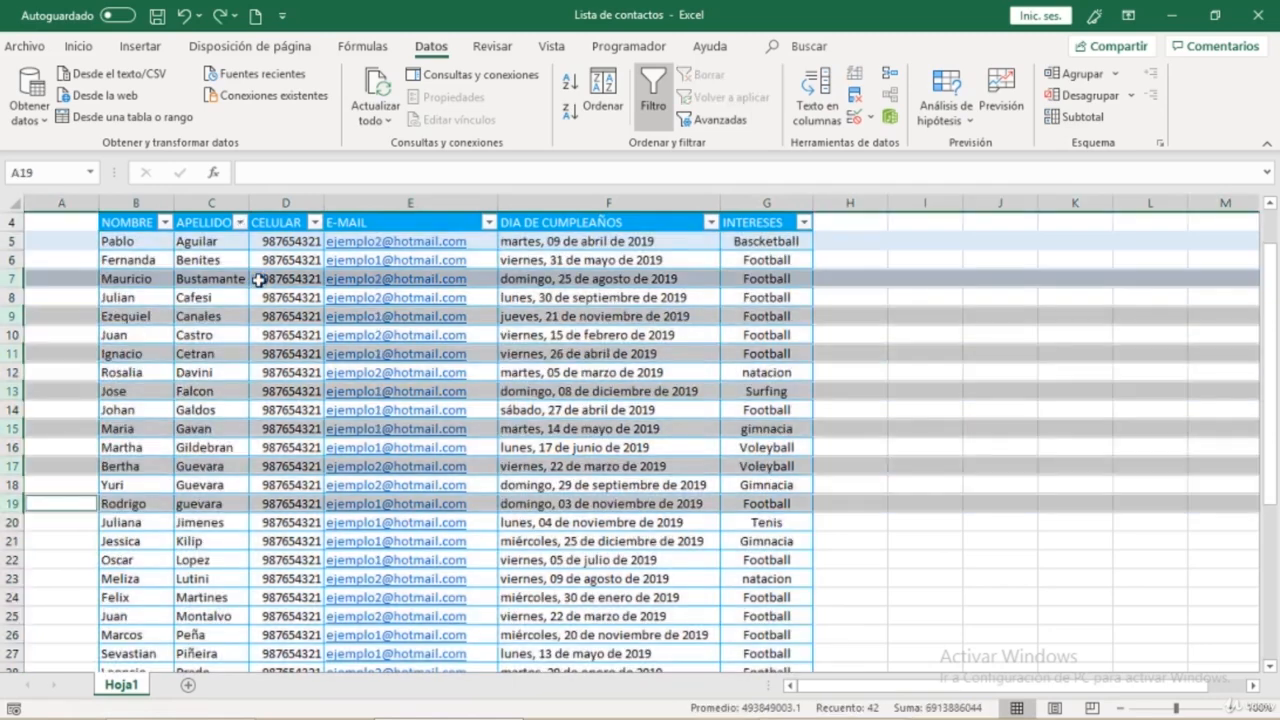
{"action": "key", "text": "ctrl+z"}
{"action": "key", "text": "ctrl+z"}
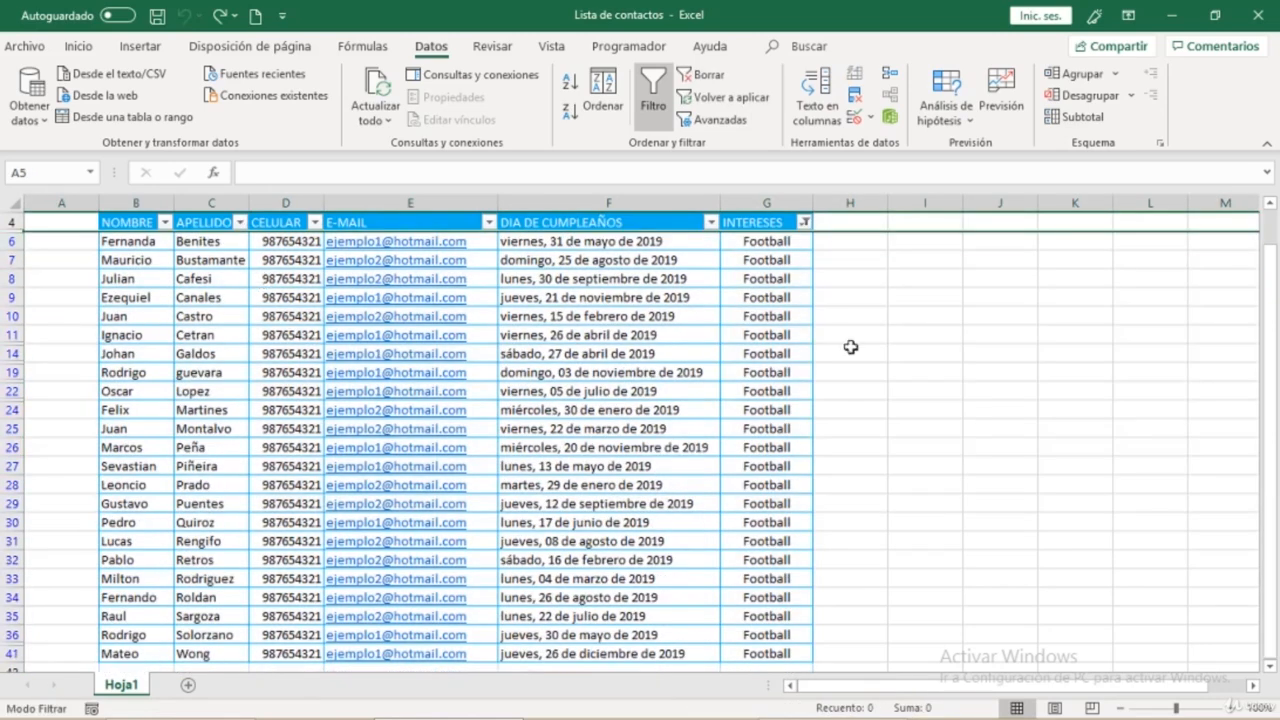
{"action": "left_click", "coordinate": [984, 378]}
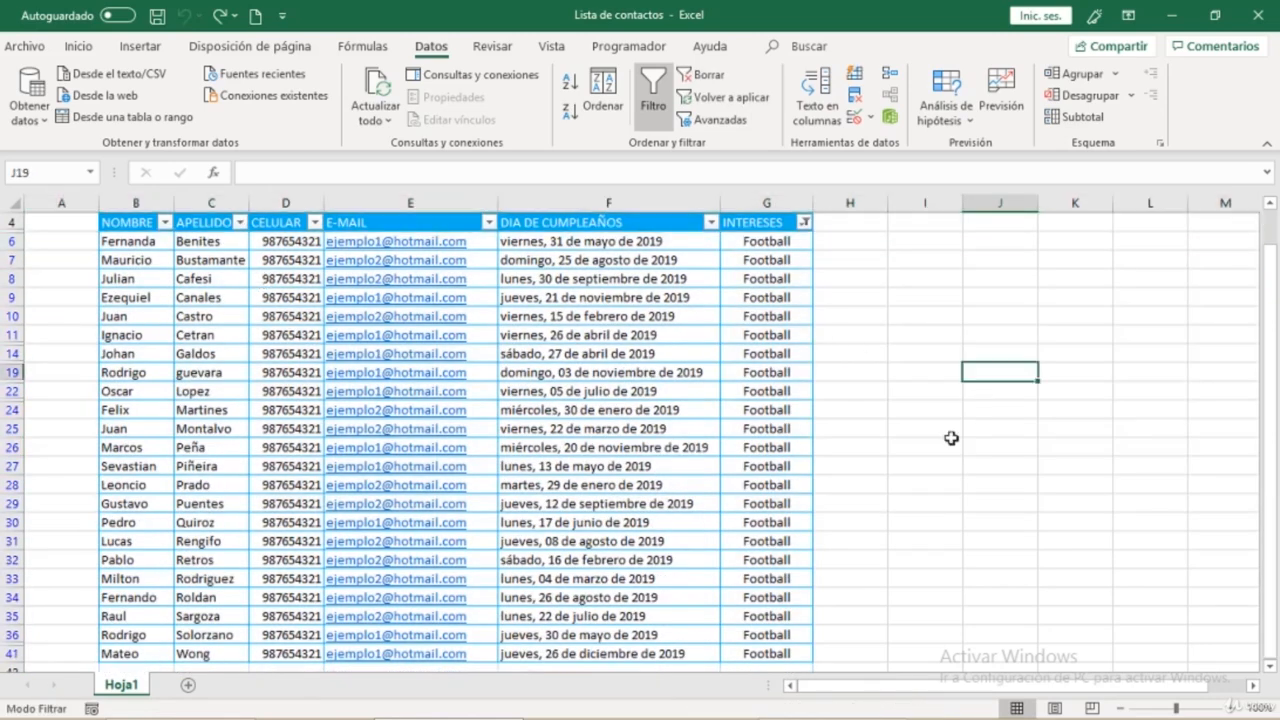
{"action": "left_click", "coordinate": [212, 18]}
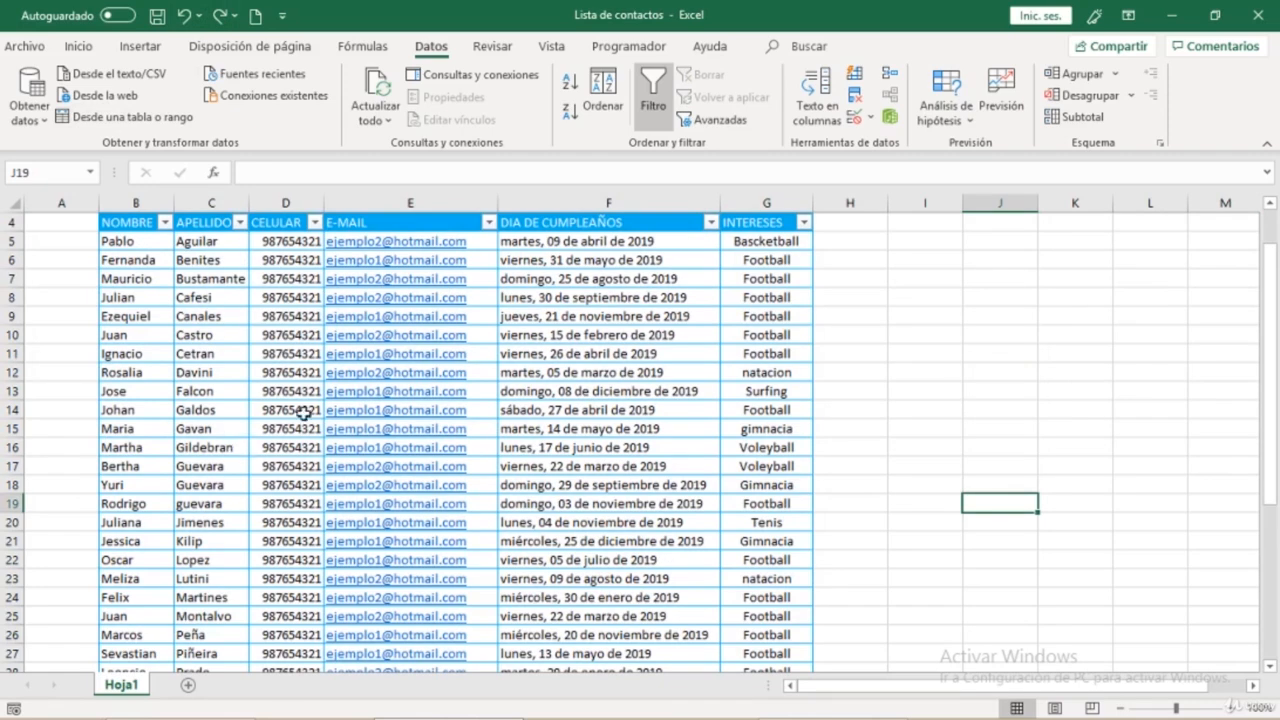
- Format the contact list range B4:G41 as a table with headers, using the first blue style in the Medio group
{"action": "left_click", "coordinate": [78, 47]}
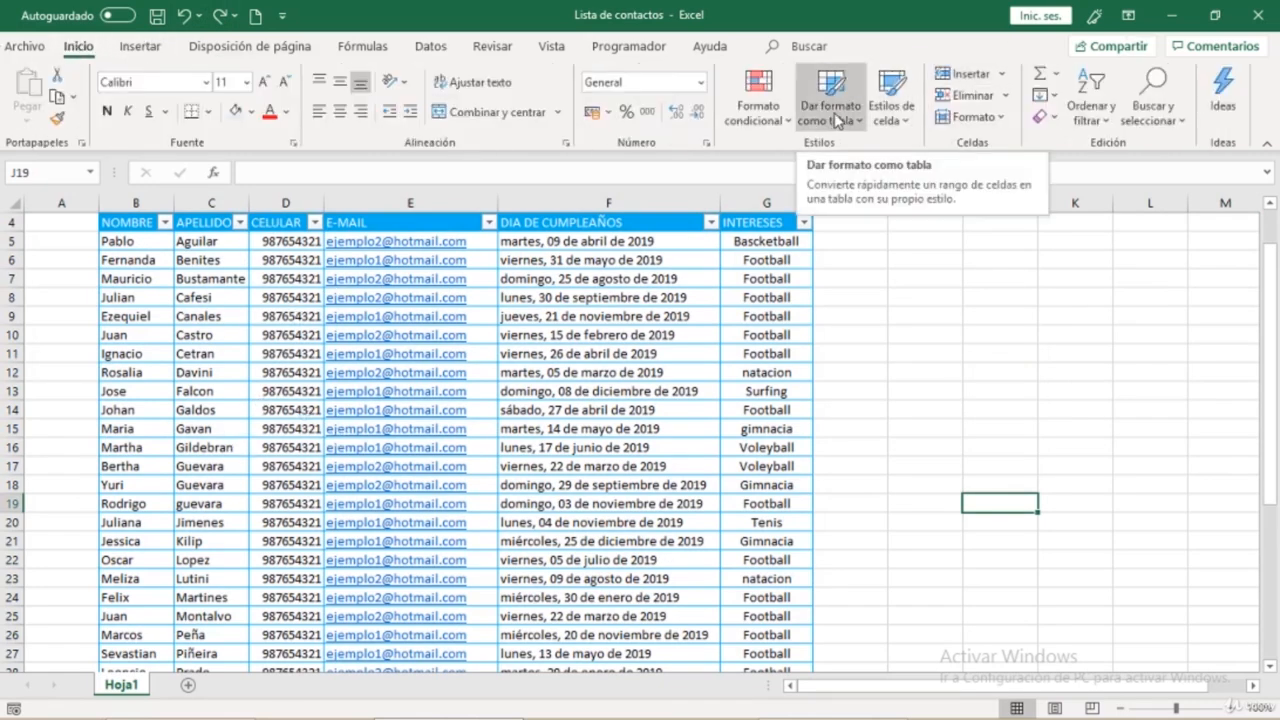
{"action": "left_click", "coordinate": [222, 409]}
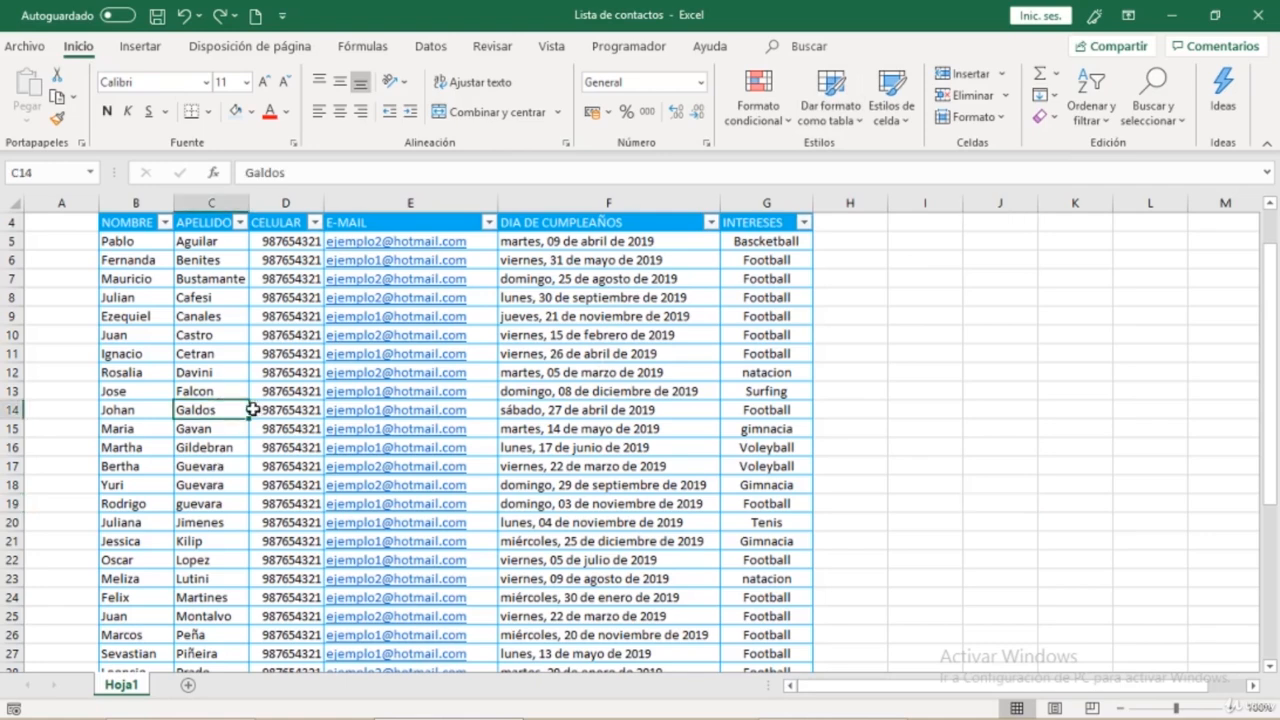
{"action": "left_click", "coordinate": [820, 117]}
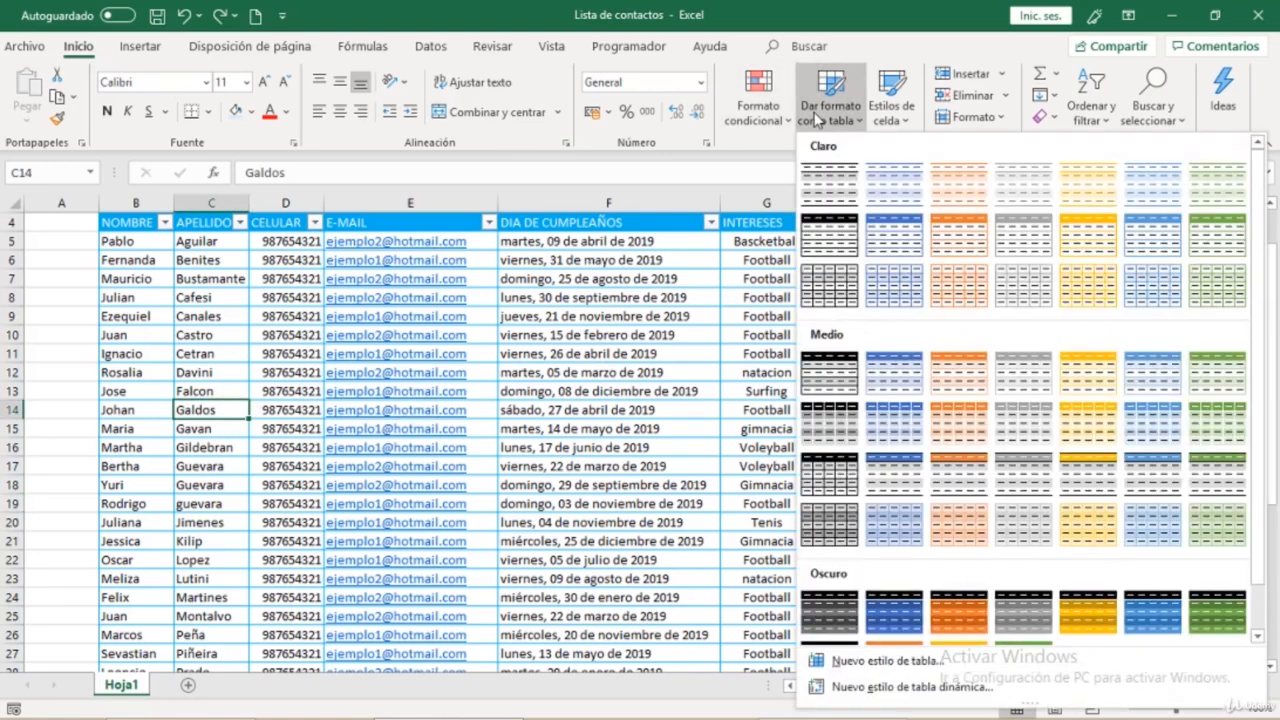
{"action": "left_click", "coordinate": [893, 390]}
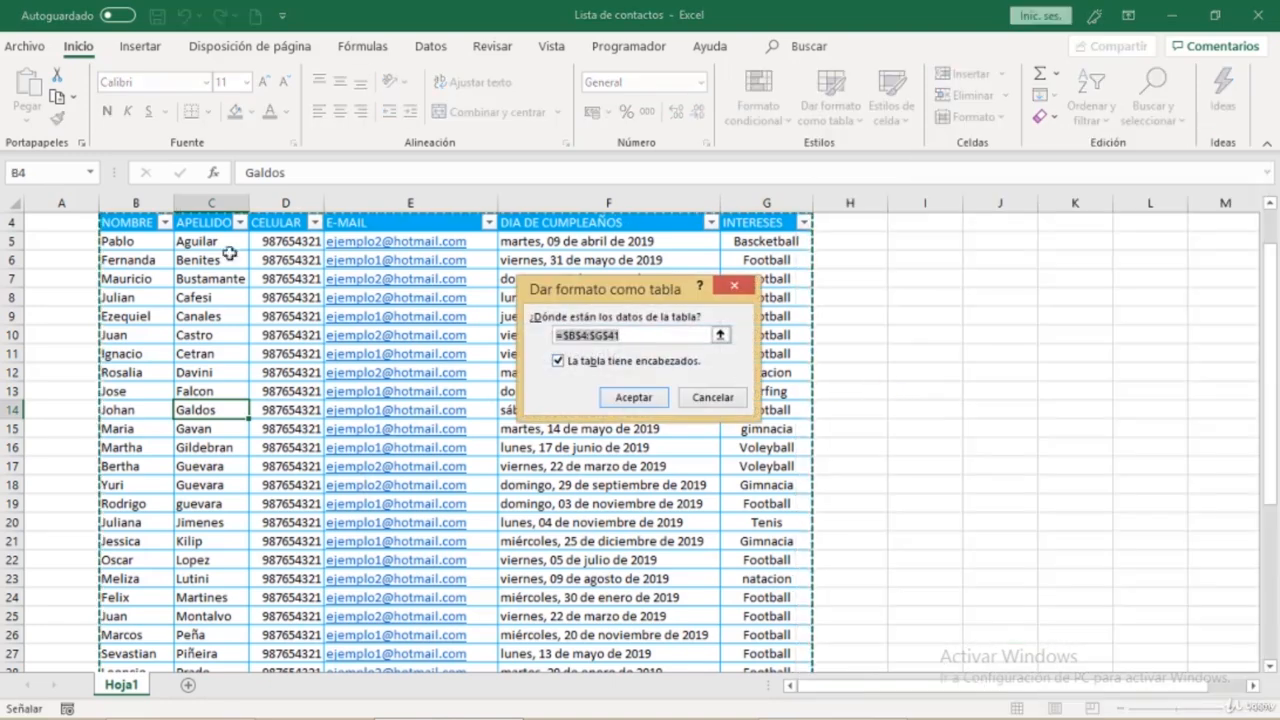
{"action": "left_click", "coordinate": [633, 397]}
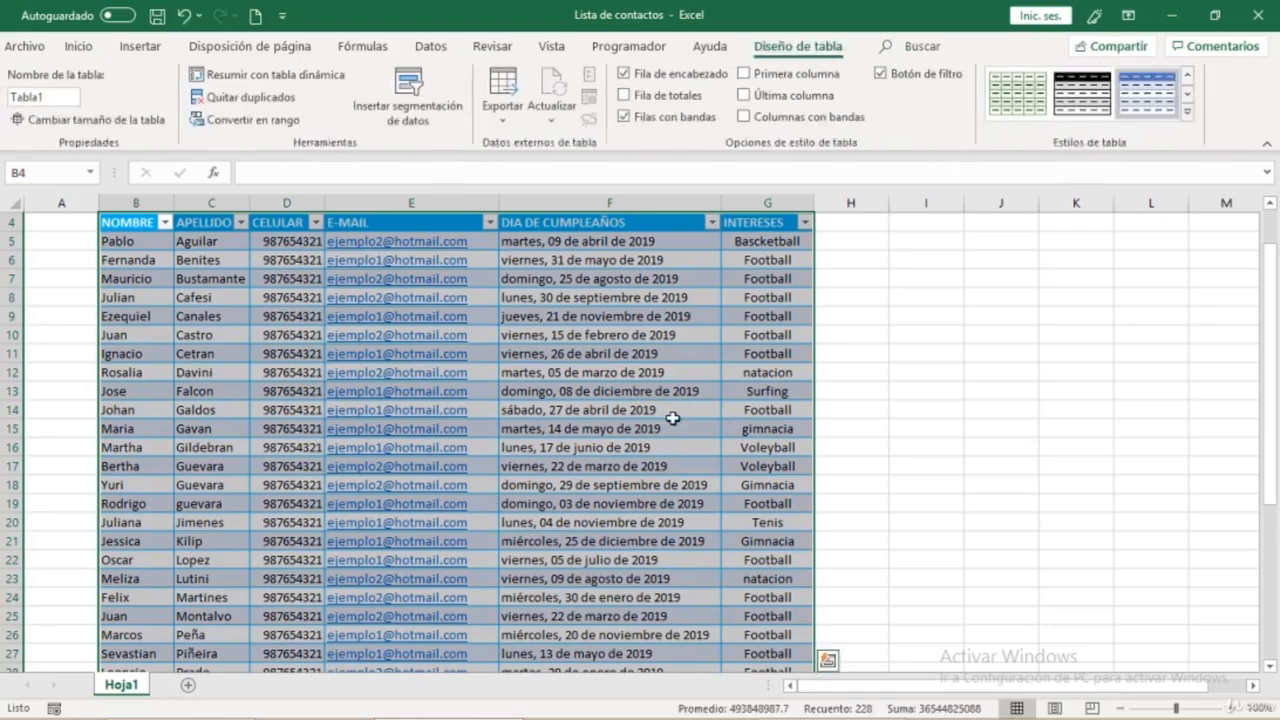
{"action": "left_click", "coordinate": [1000, 430]}
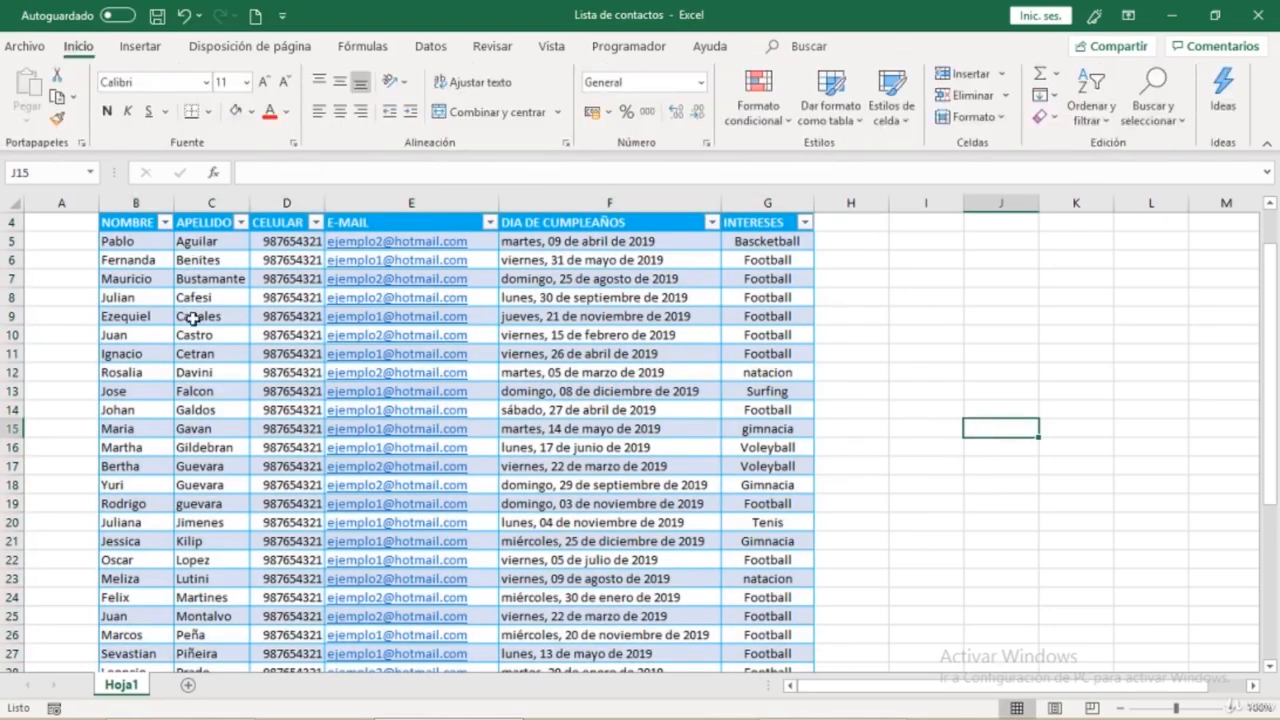
- Filter the formatted table by DIA DE CUMPLEAÑOS to show only birthdays in febrero, marzo and abril
{"action": "scroll", "coordinate": [190, 320], "scroll_direction": "down", "scroll_amount": 7}
{"action": "scroll", "coordinate": [175, 376], "scroll_direction": "down", "scroll_amount": 1}
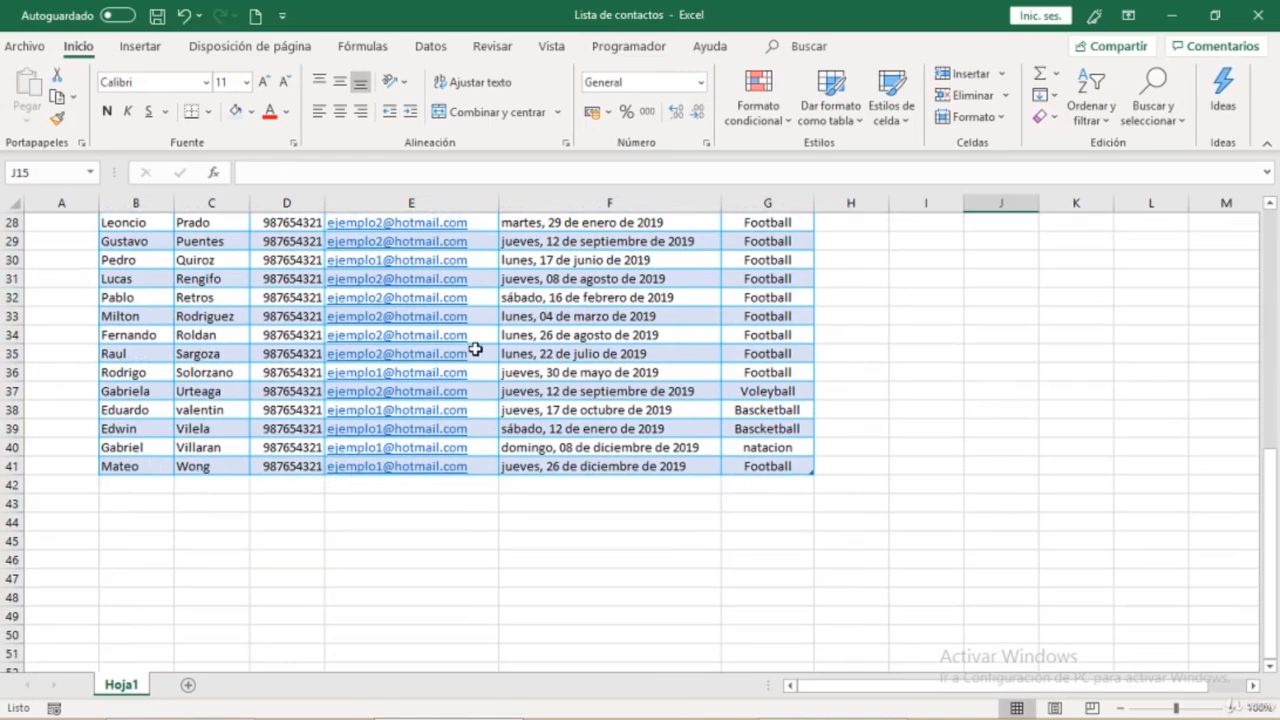
{"action": "scroll", "coordinate": [474, 346], "scroll_direction": "up", "scroll_amount": 9}
{"action": "left_click", "coordinate": [711, 279]}
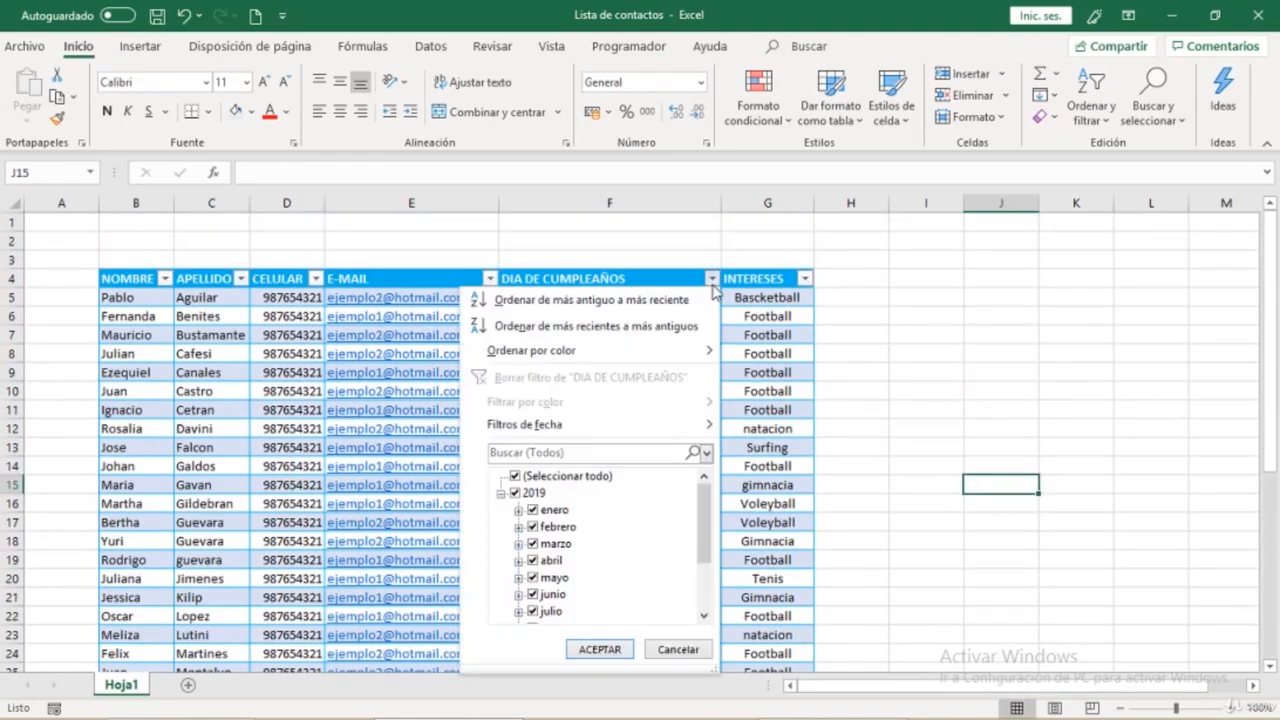
{"action": "left_click", "coordinate": [514, 476]}
{"action": "left_click", "coordinate": [533, 527]}
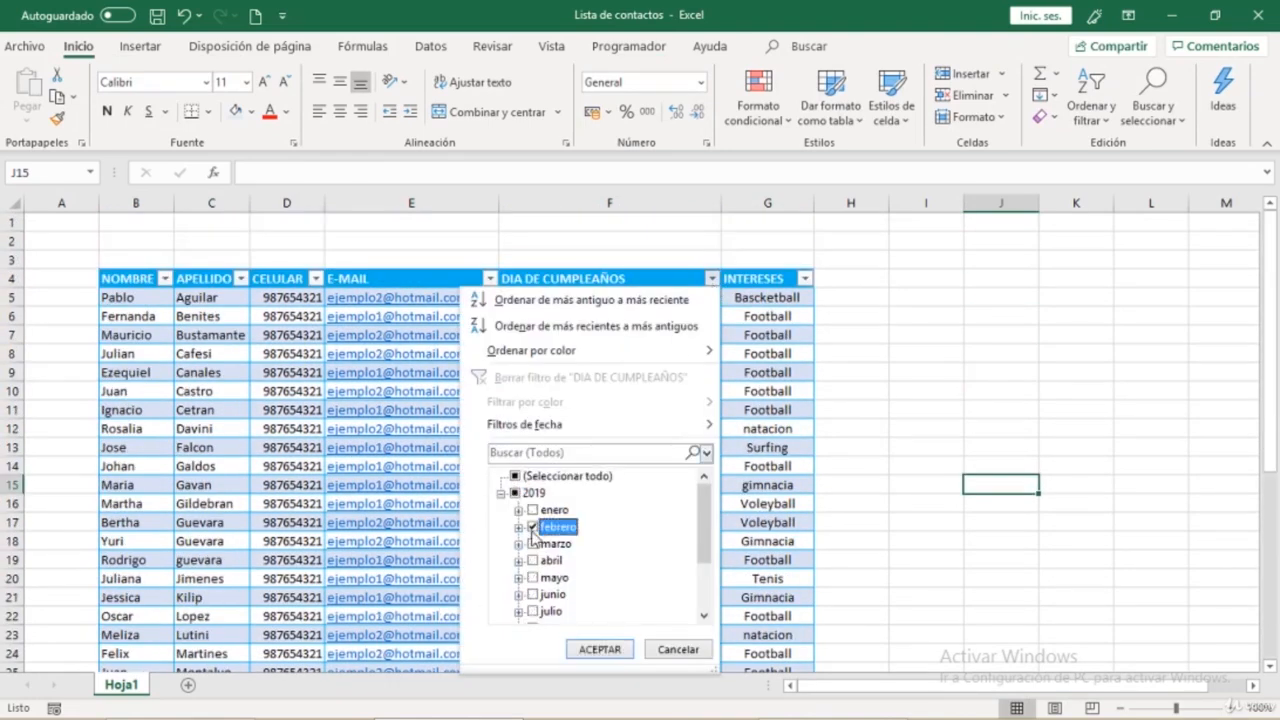
{"action": "left_click", "coordinate": [533, 544]}
{"action": "left_click", "coordinate": [529, 560]}
{"action": "left_click", "coordinate": [539, 561]}
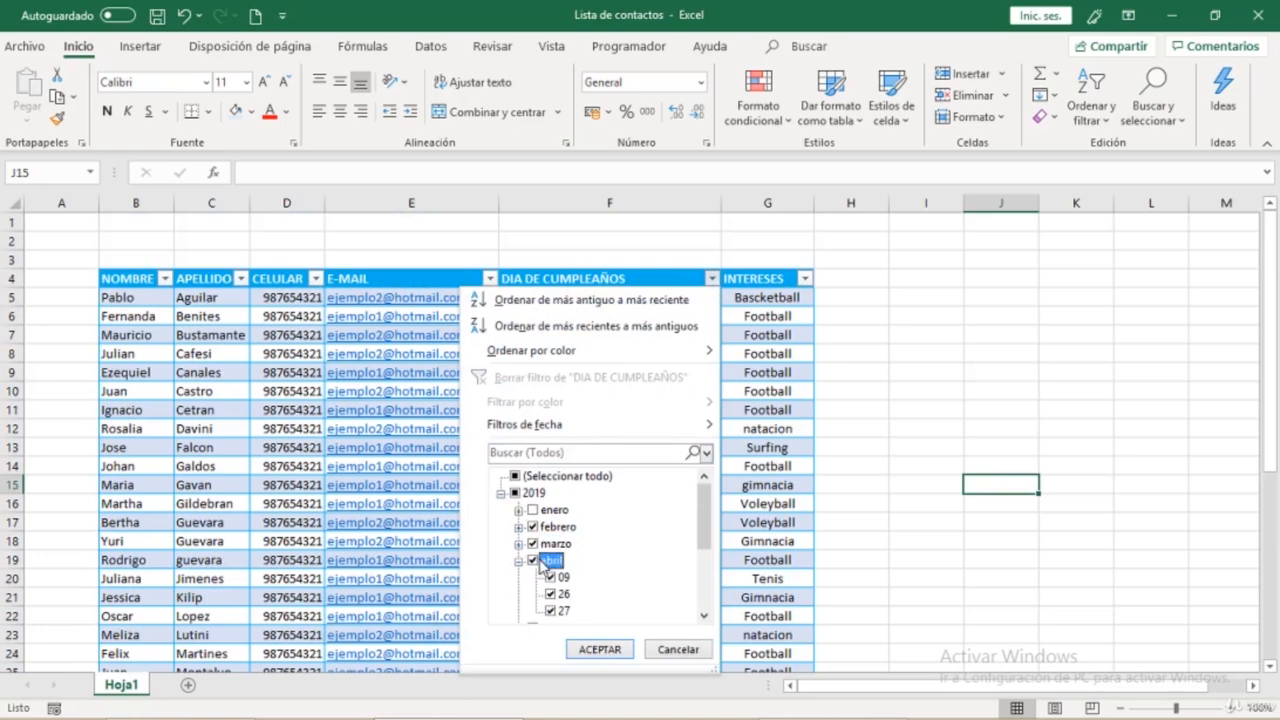
{"action": "left_click", "coordinate": [518, 561]}
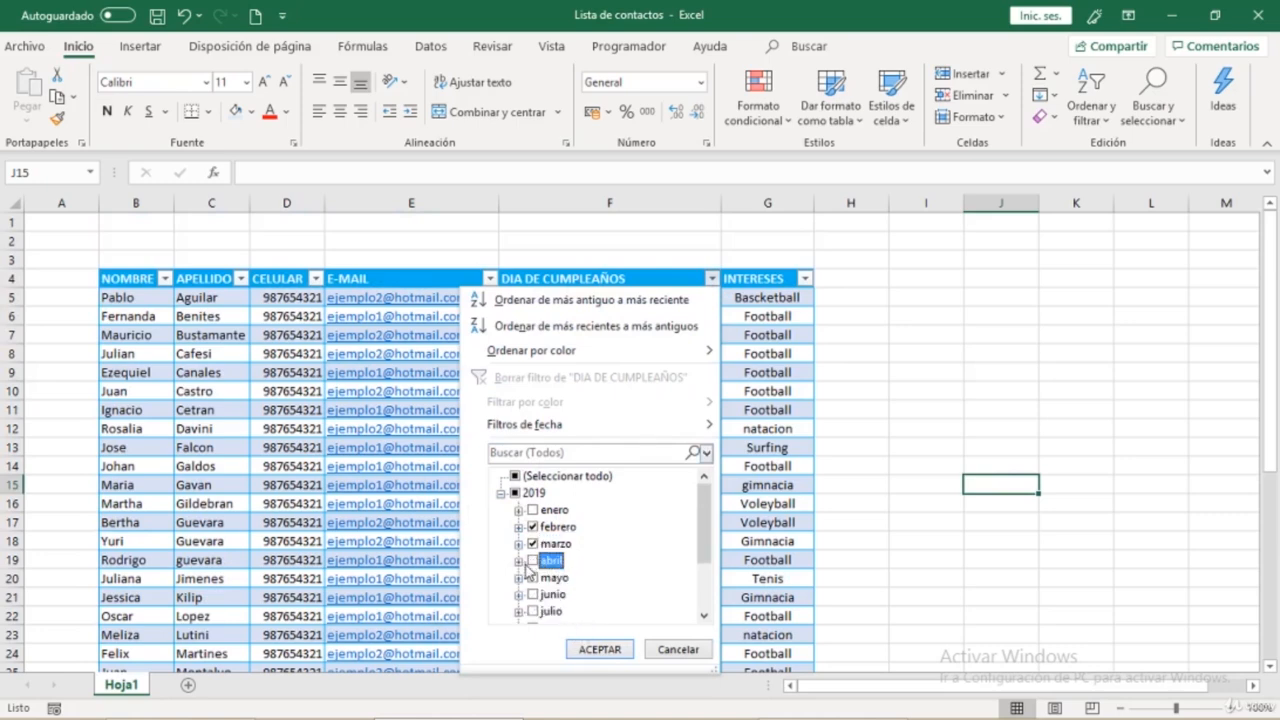
{"action": "left_click", "coordinate": [597, 648]}
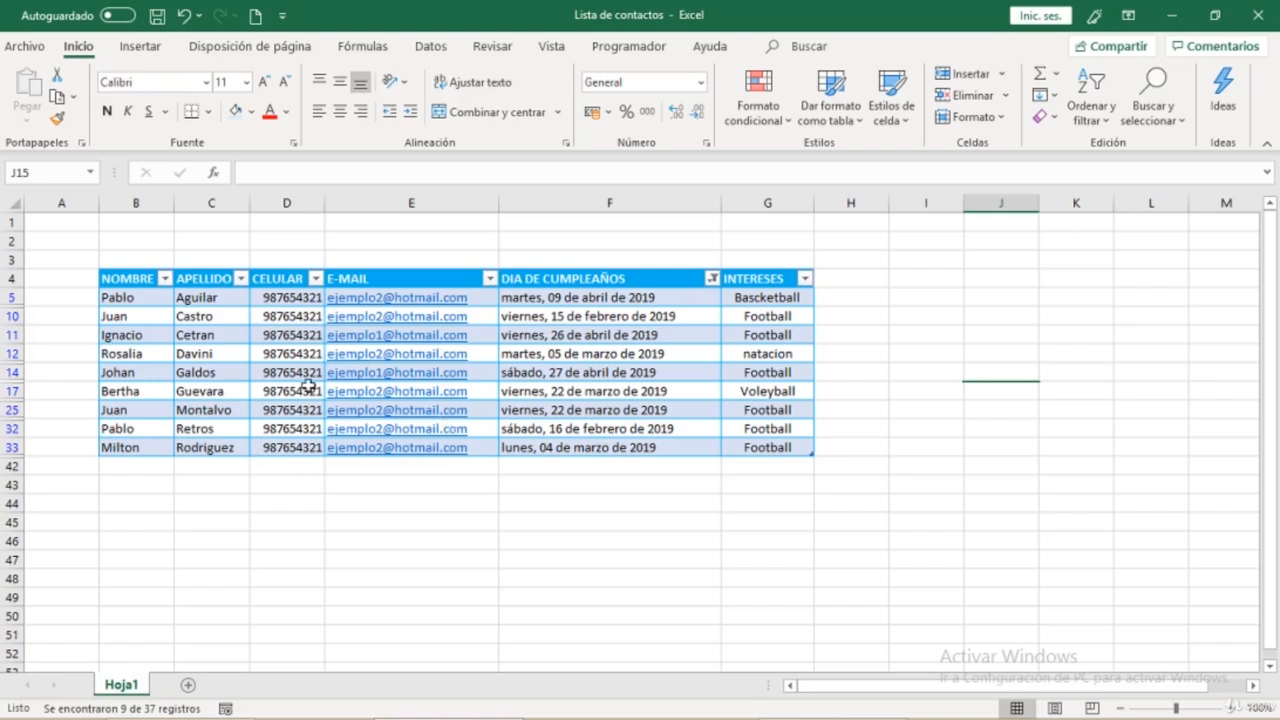
- Reset the DIA DE CUMPLEAÑOS filter to select all dates so the table lists every contact
{"action": "left_click", "coordinate": [712, 279]}
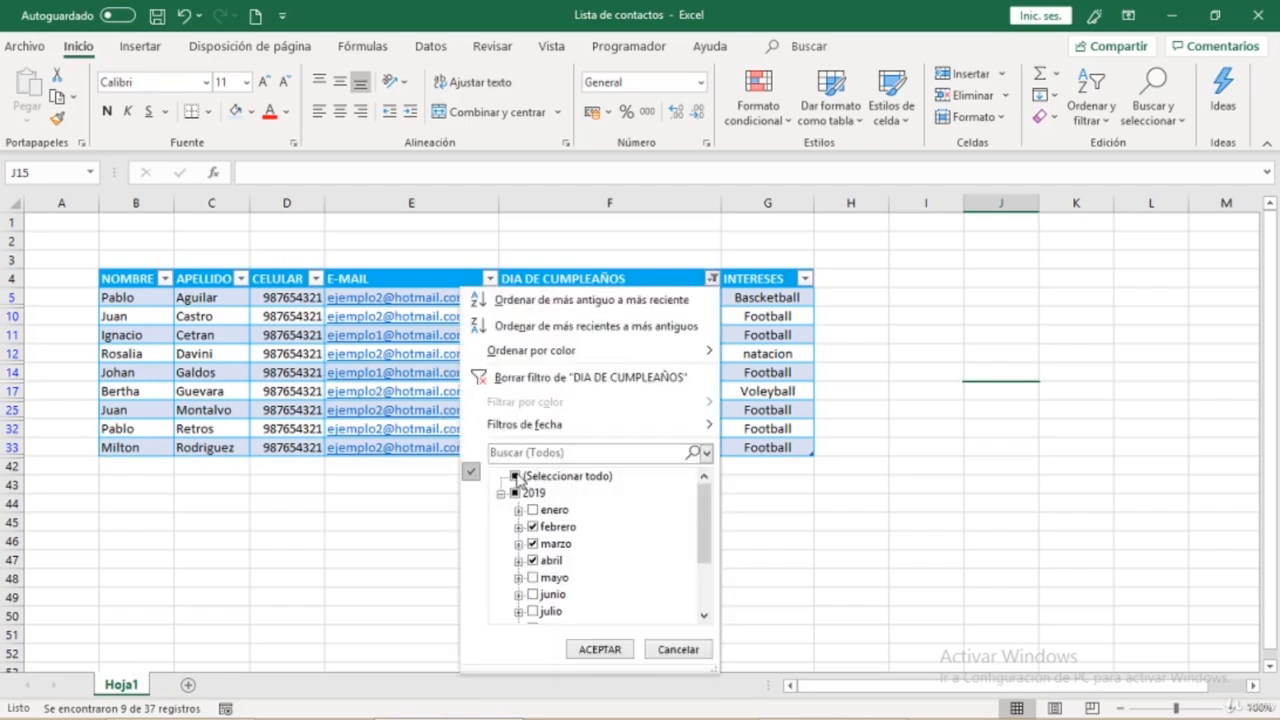
{"action": "left_click", "coordinate": [516, 477]}
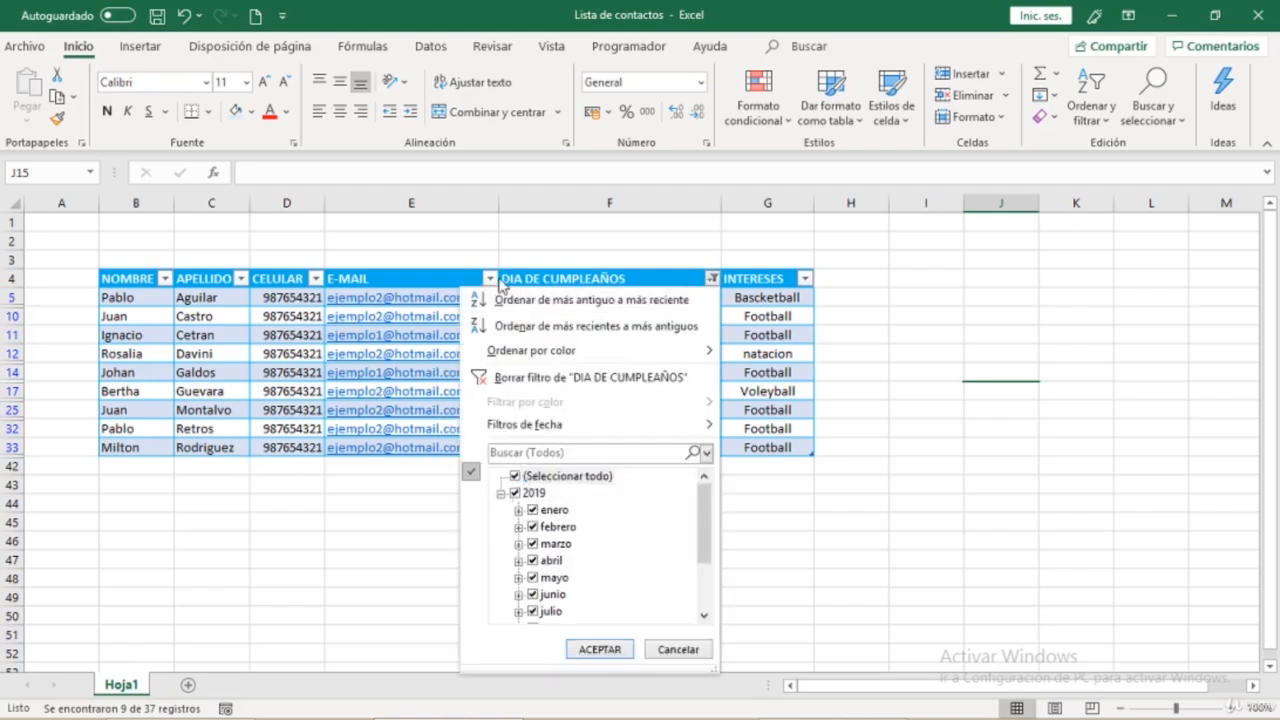
{"action": "left_click", "coordinate": [599, 647]}
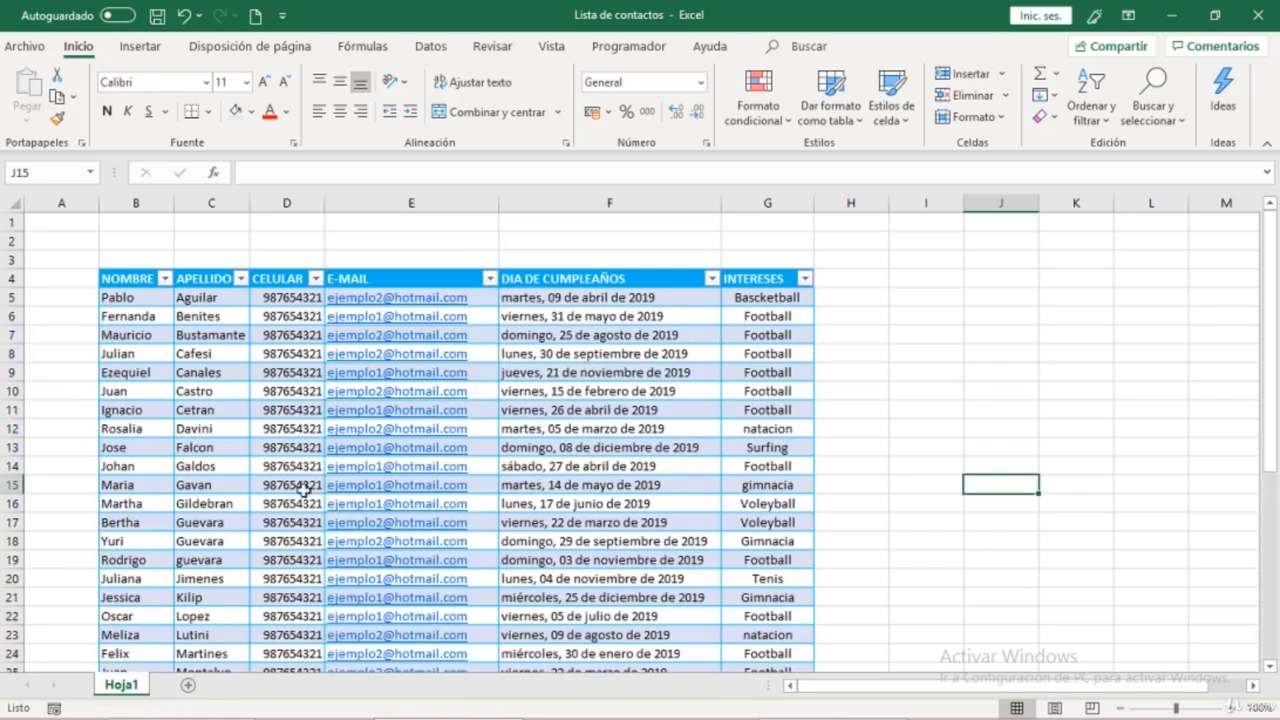
- Browse the table styles available for the contact table without changing the current style
{"action": "left_click", "coordinate": [213, 453]}
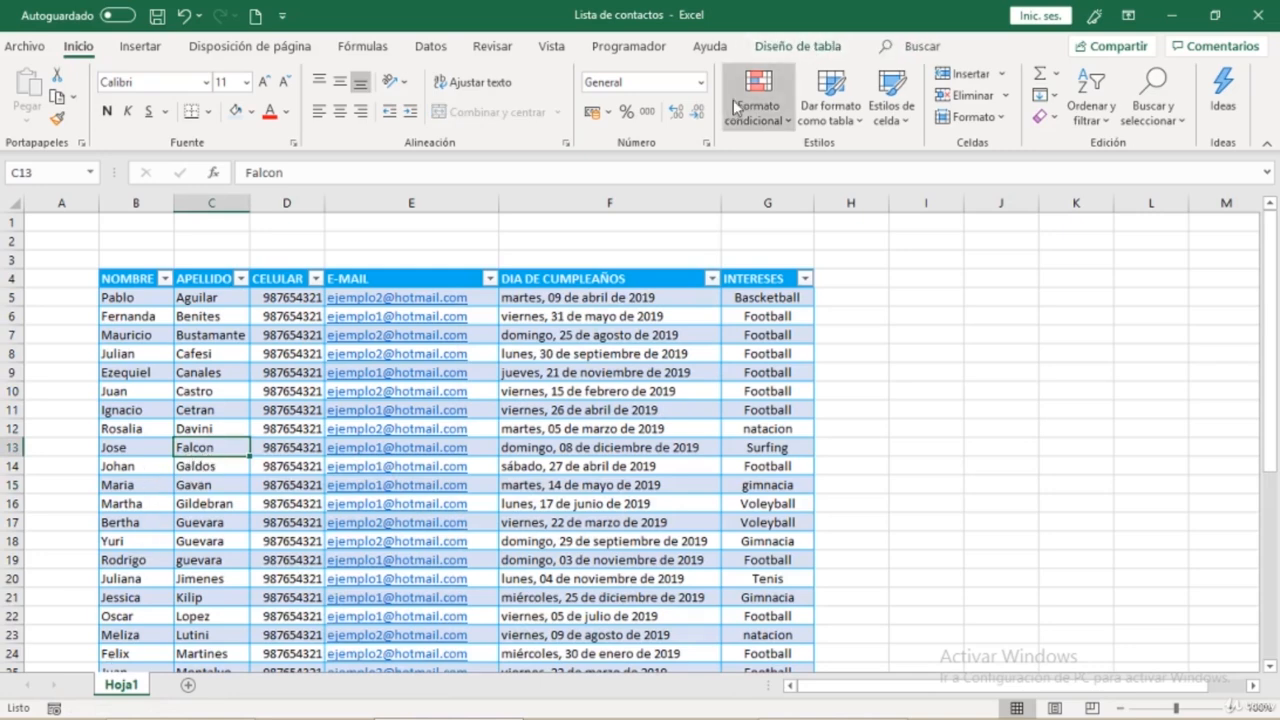
{"action": "left_click", "coordinate": [780, 52]}
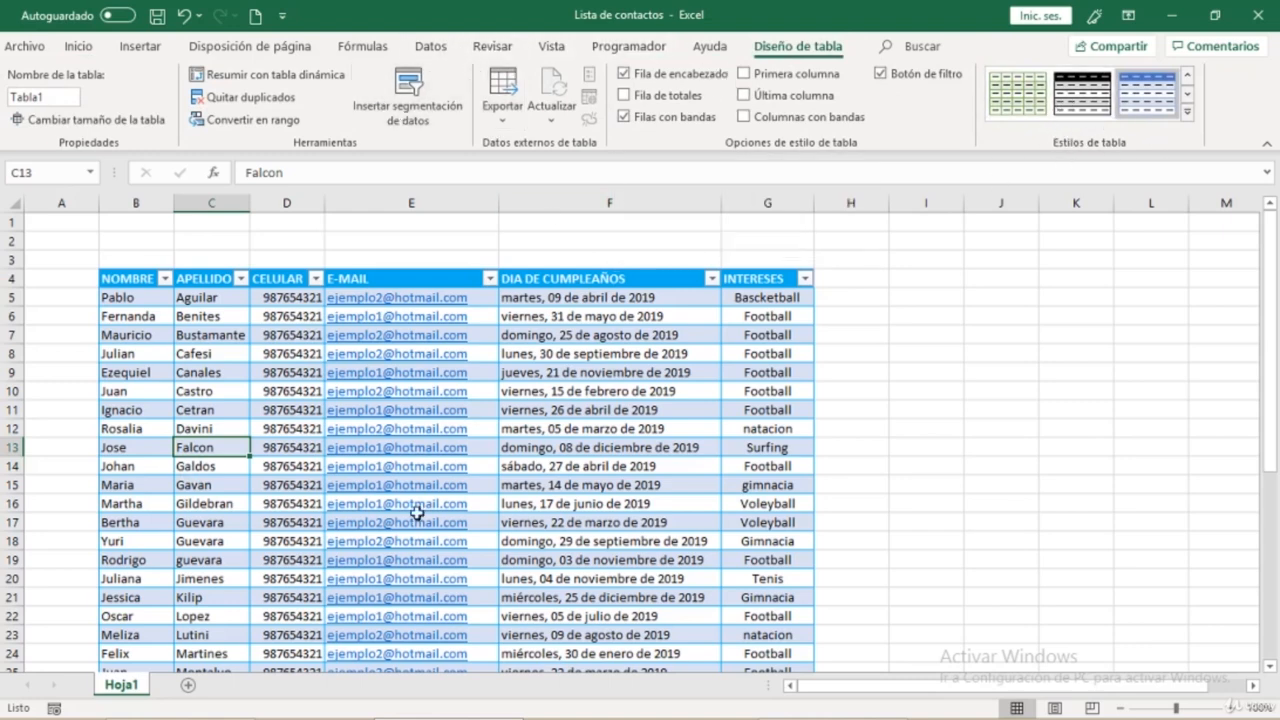
{"action": "left_click", "coordinate": [1189, 116]}
{"action": "left_click", "coordinate": [685, 182]}
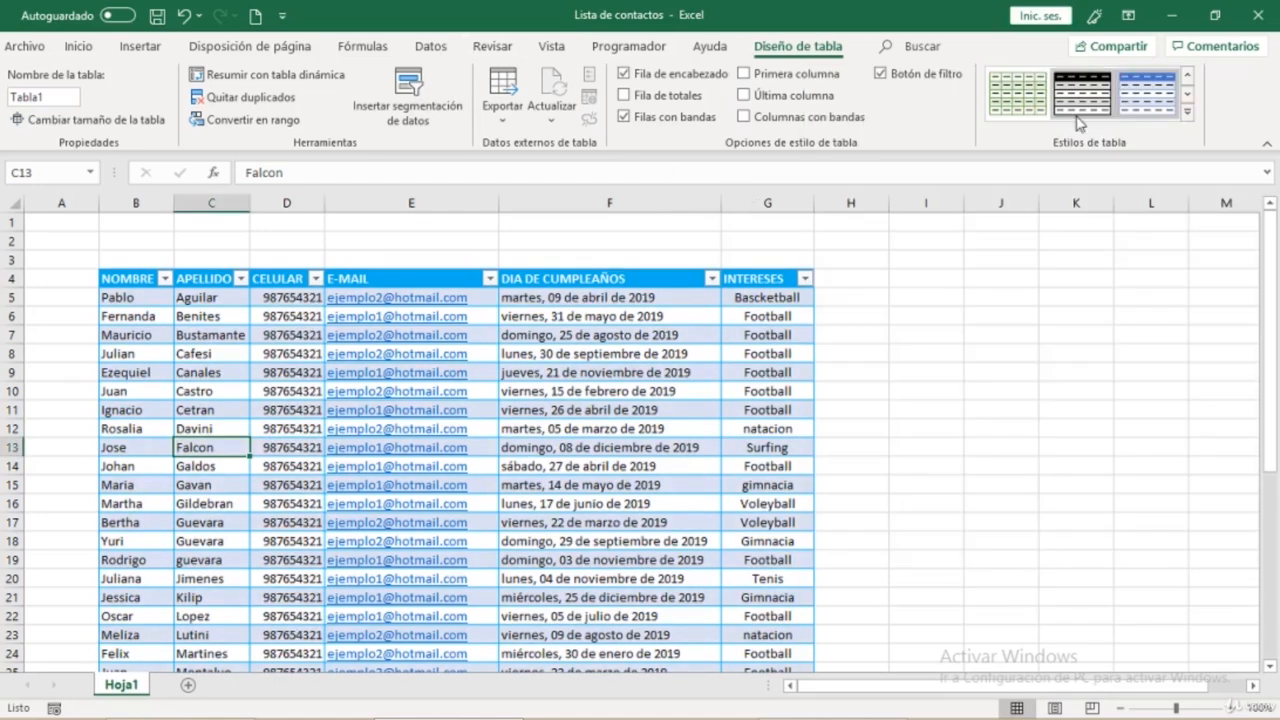
- Insert a data slicer for INTERESES and place it beside the contact table, over columns H to J
{"action": "left_click", "coordinate": [455, 126]}
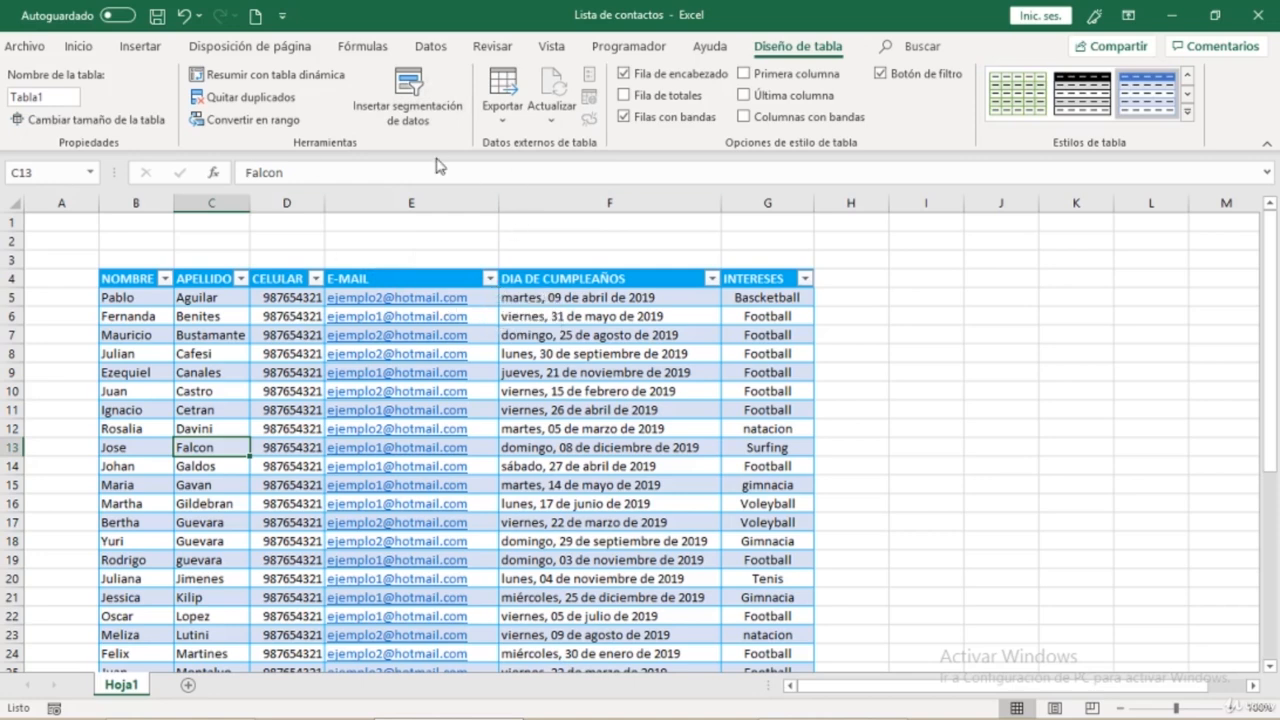
{"action": "left_click", "coordinate": [422, 110]}
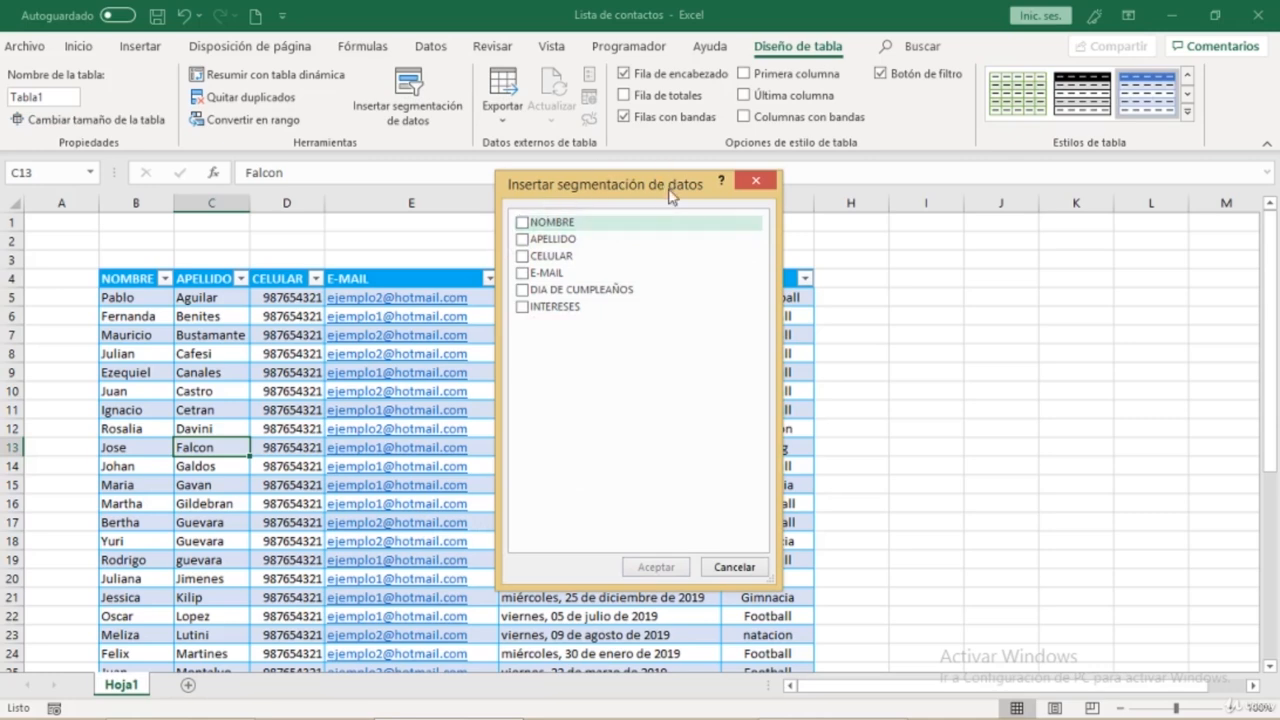
{"action": "left_click", "coordinate": [523, 307]}
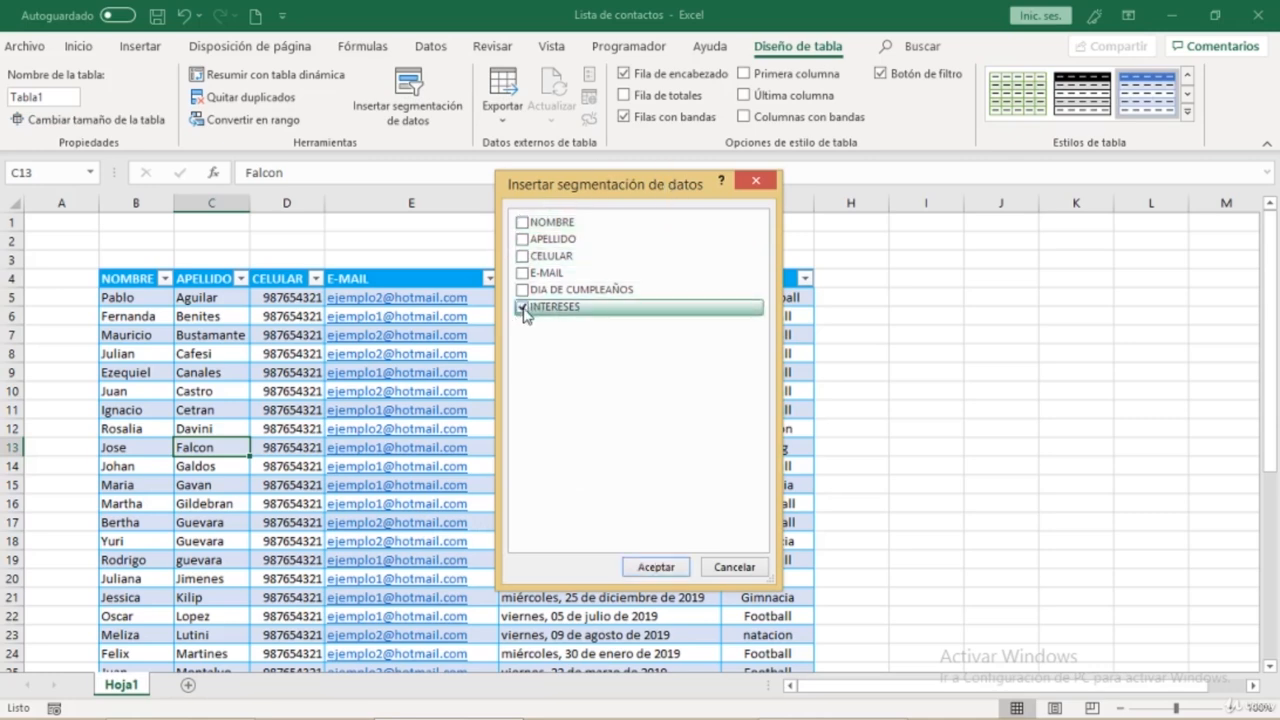
{"action": "left_click", "coordinate": [648, 564]}
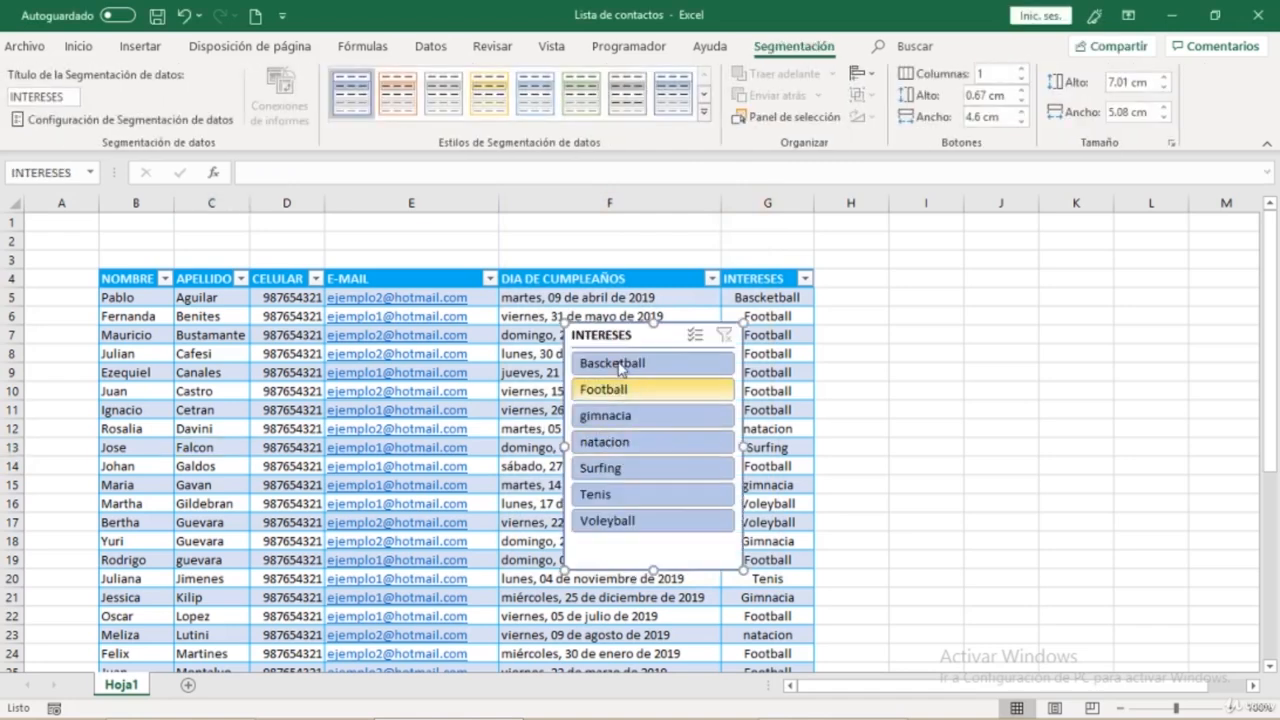
{"action": "left_click_drag", "start_coordinate": [617, 341], "coordinate": [909, 335]}
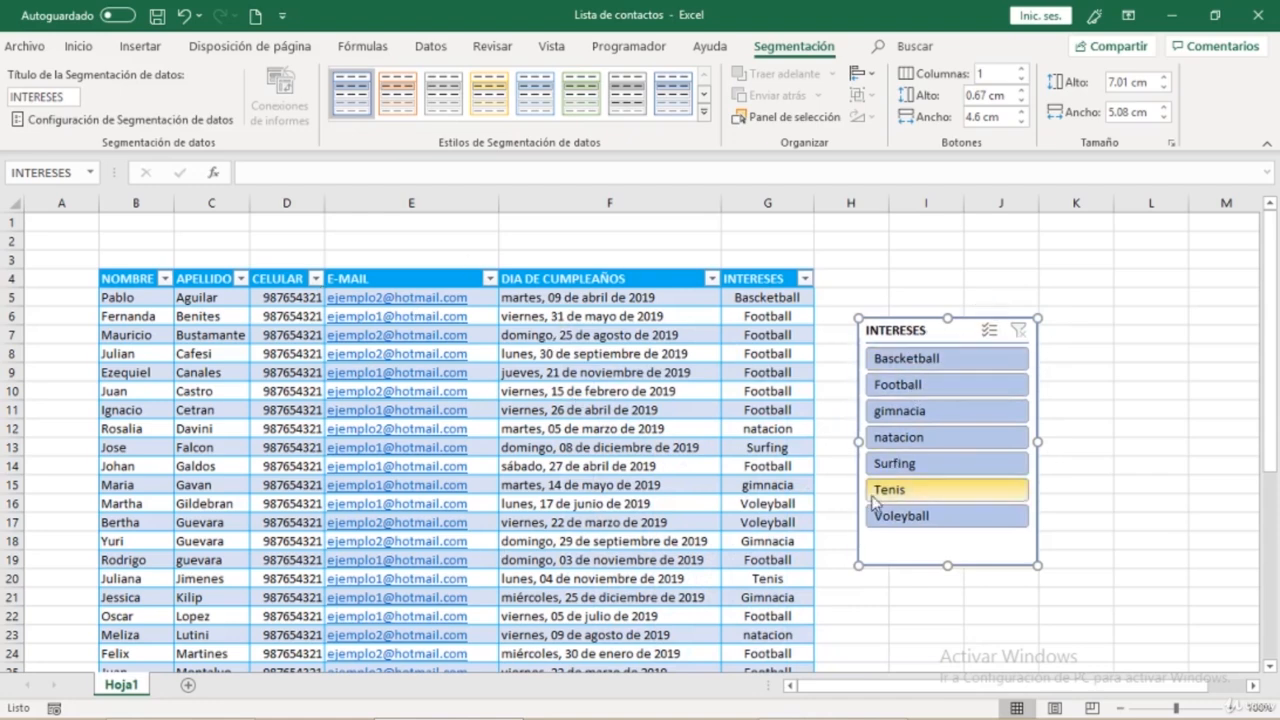
- Filter the table through the INTERESES slicer by single interests such as Football, gimnacia, natacion and Bascketball in turn, and clear the slicer filter
{"action": "left_click", "coordinate": [902, 388]}
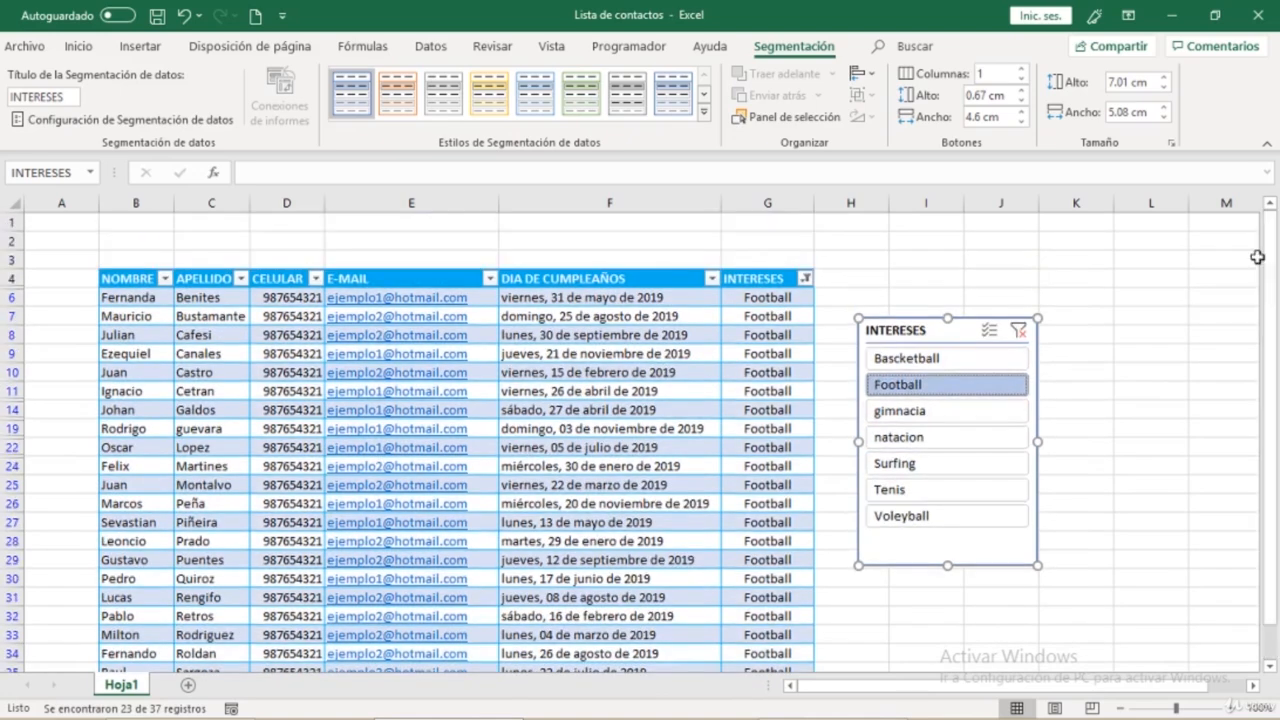
{"action": "left_click", "coordinate": [914, 414]}
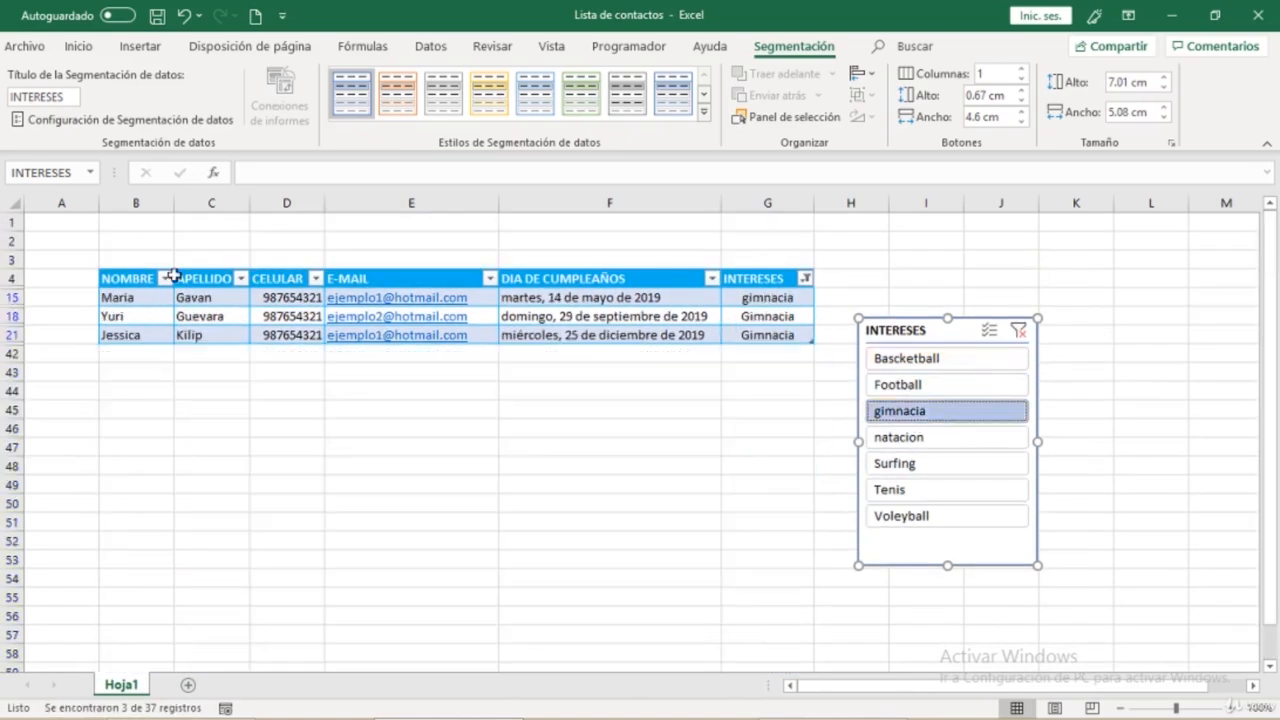
{"action": "left_click", "coordinate": [894, 489]}
{"action": "left_click", "coordinate": [489, 248]}
{"action": "right_click", "coordinate": [468, 245]}
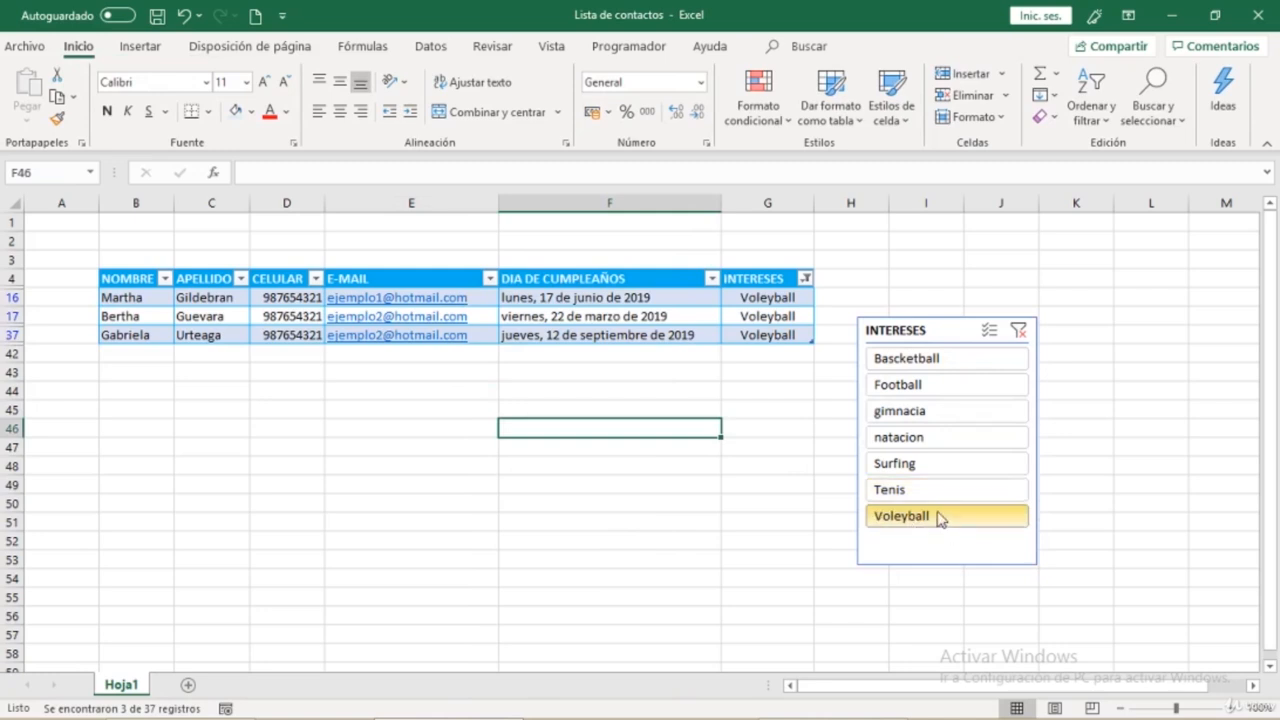
{"action": "left_click", "coordinate": [903, 440]}
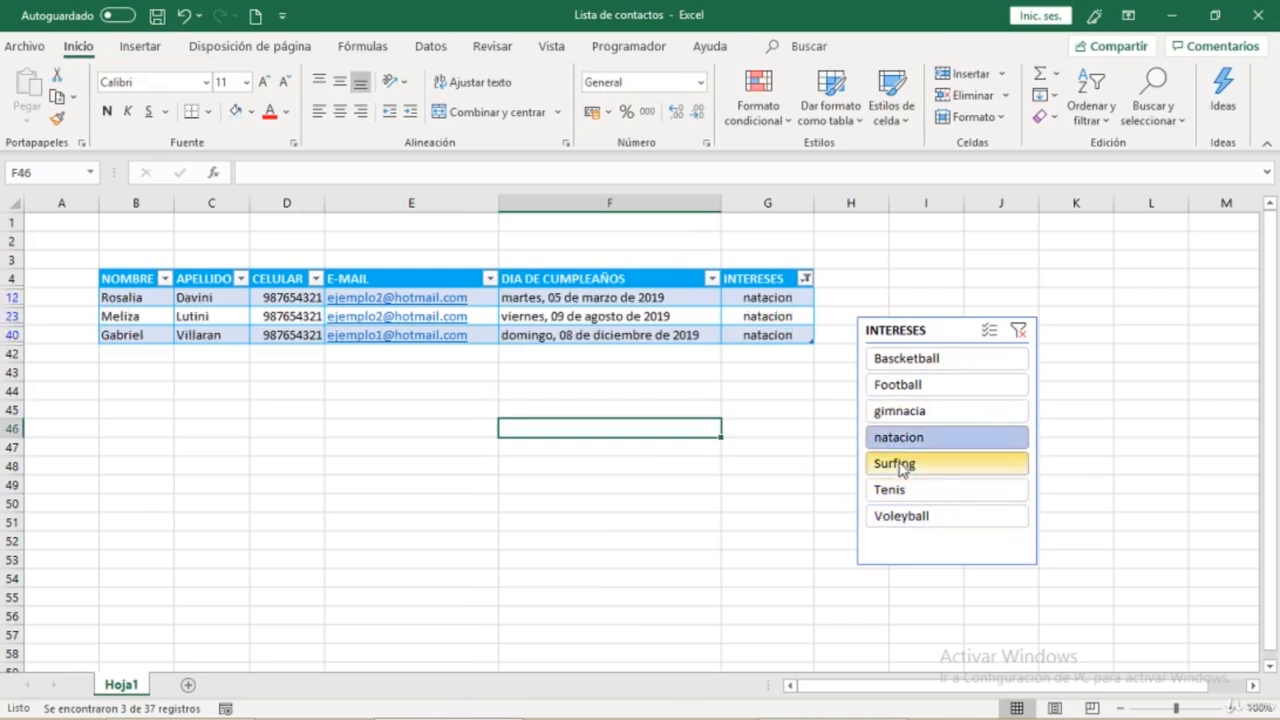
{"action": "left_click", "coordinate": [895, 470]}
{"action": "left_click", "coordinate": [908, 360]}
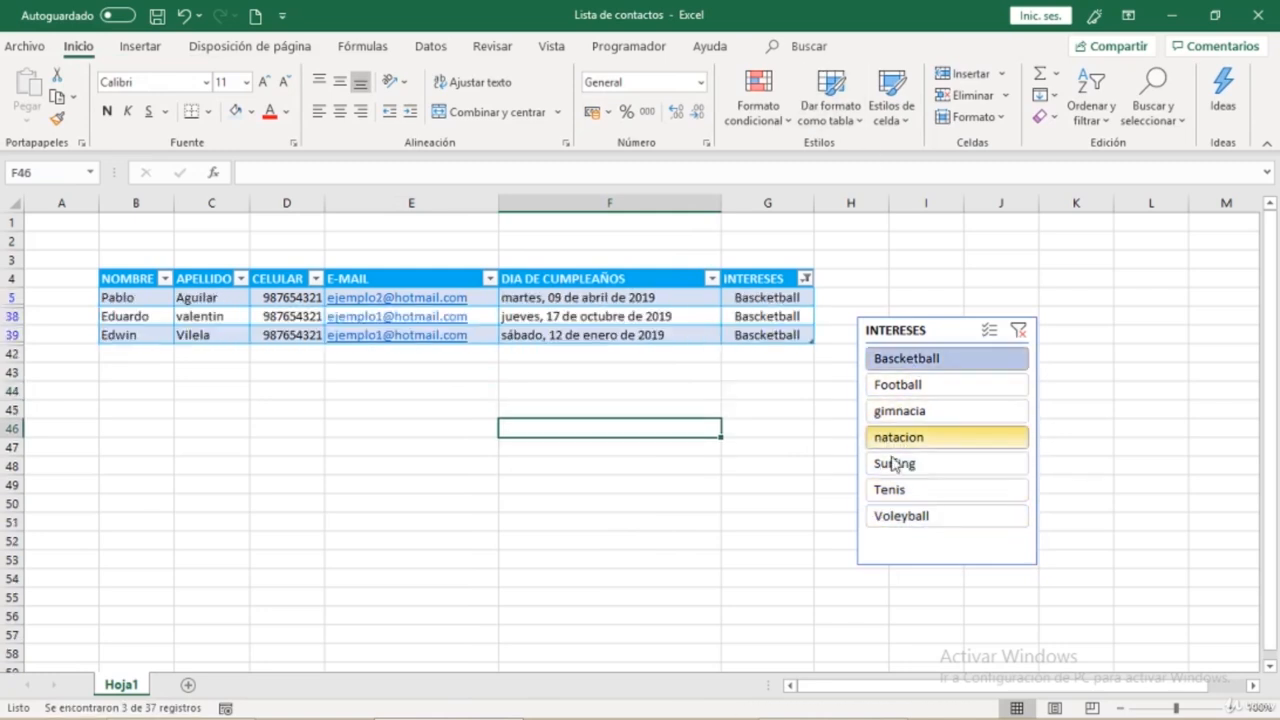
{"action": "left_click", "coordinate": [1019, 331]}
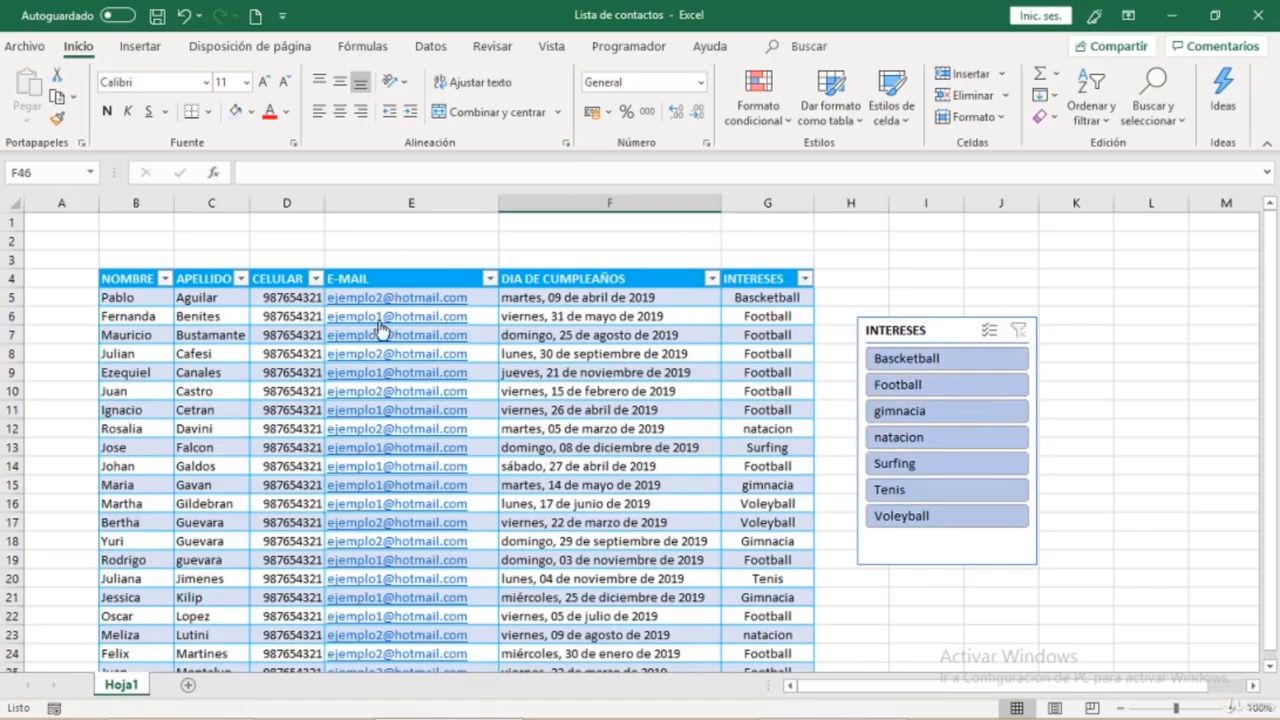
- Add a totals row to the end of the contact table
{"action": "scroll", "coordinate": [834, 431], "scroll_direction": "down", "scroll_amount": 5}
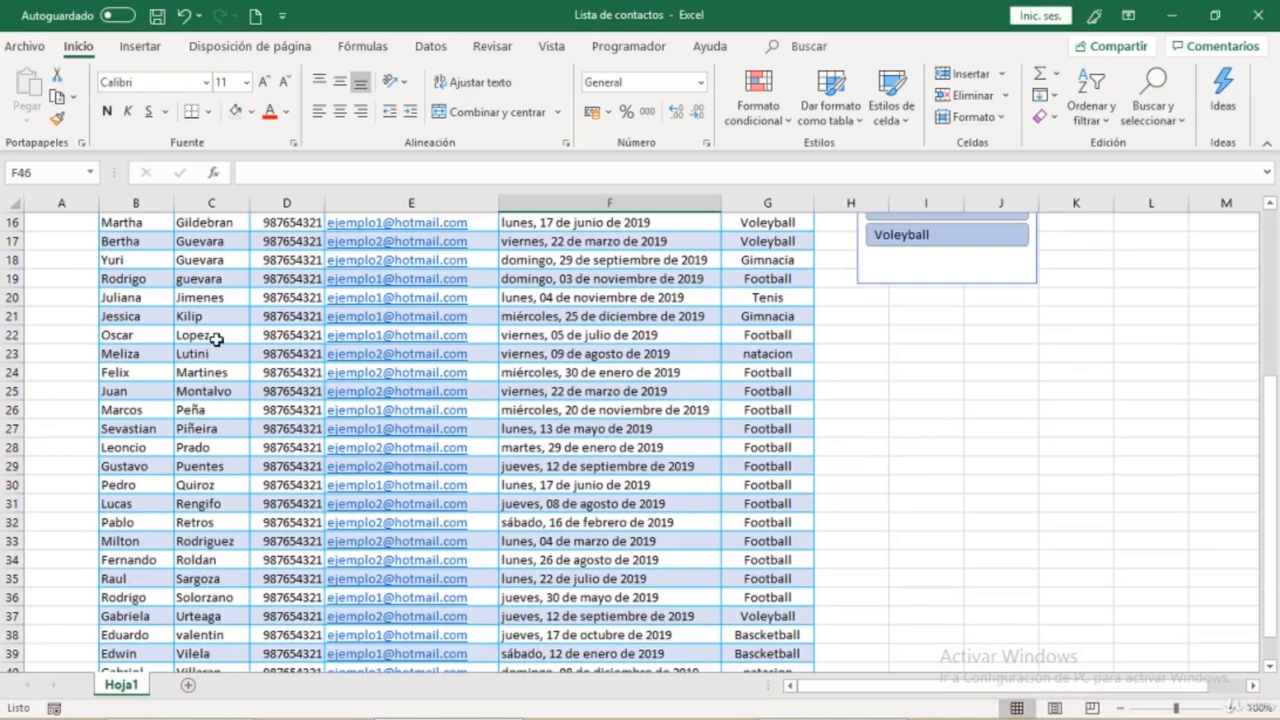
{"action": "left_click", "coordinate": [216, 338]}
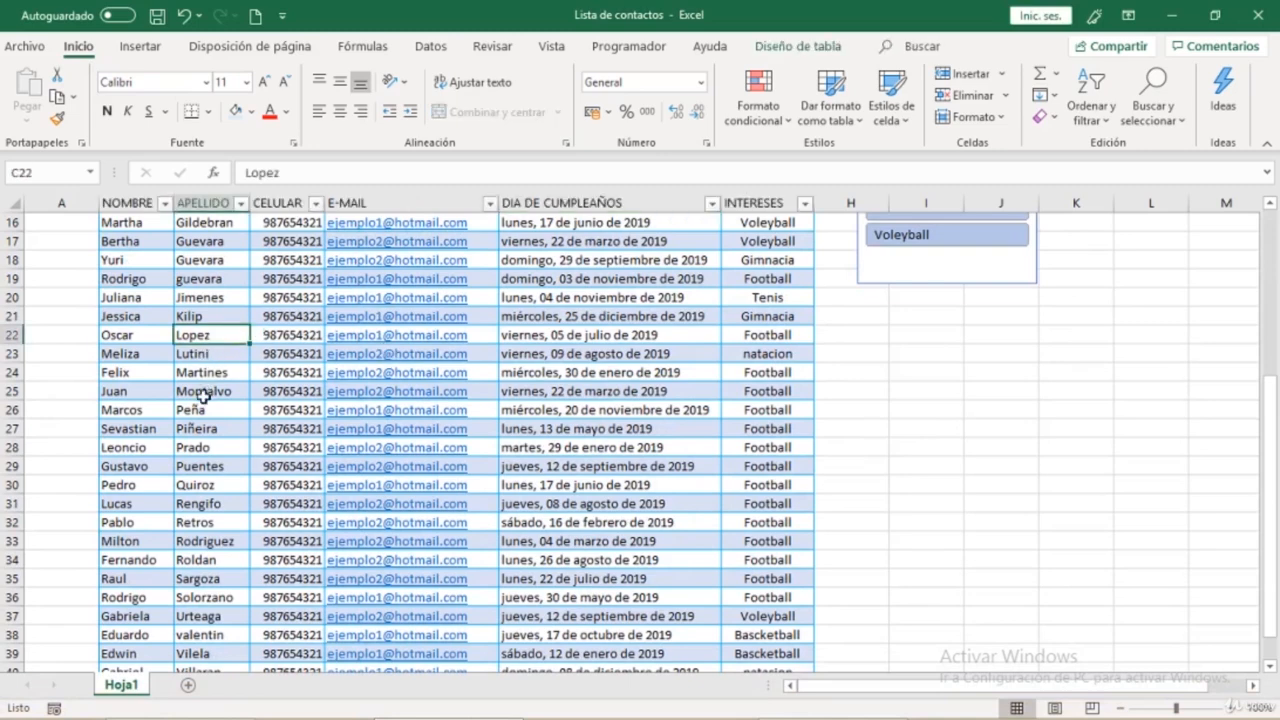
{"action": "left_click", "coordinate": [802, 47]}
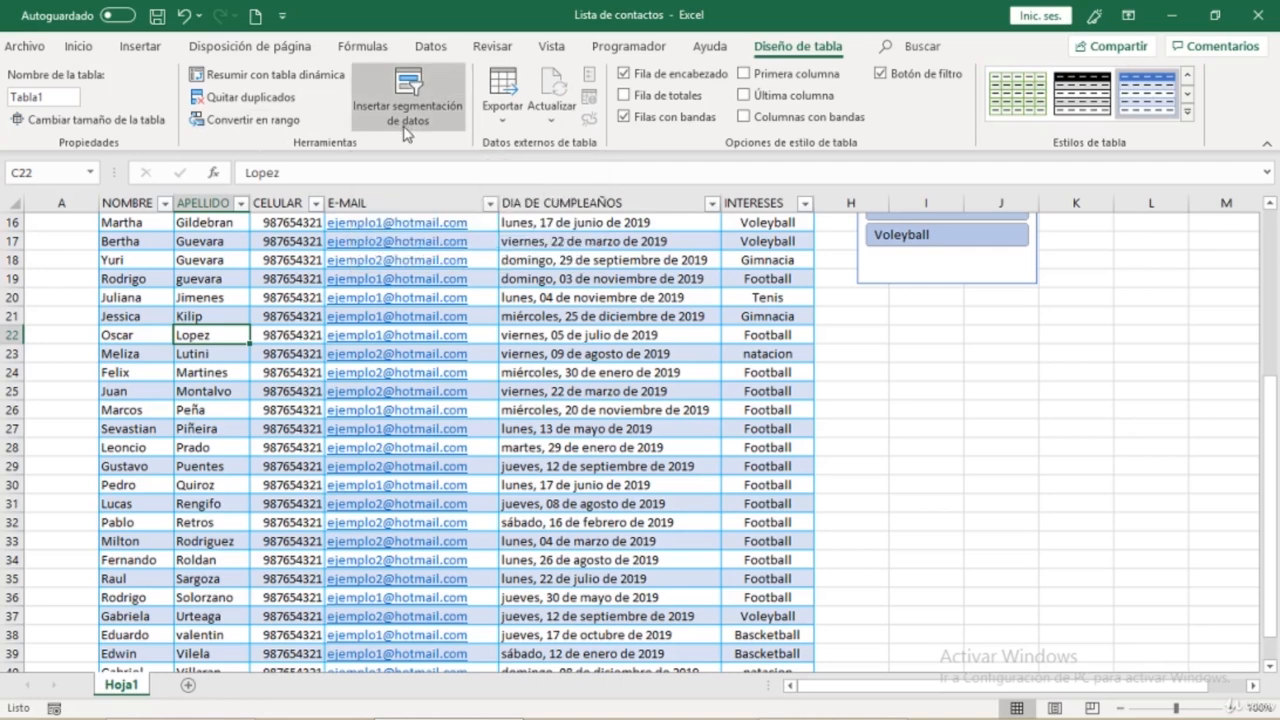
{"action": "left_click", "coordinate": [625, 96]}
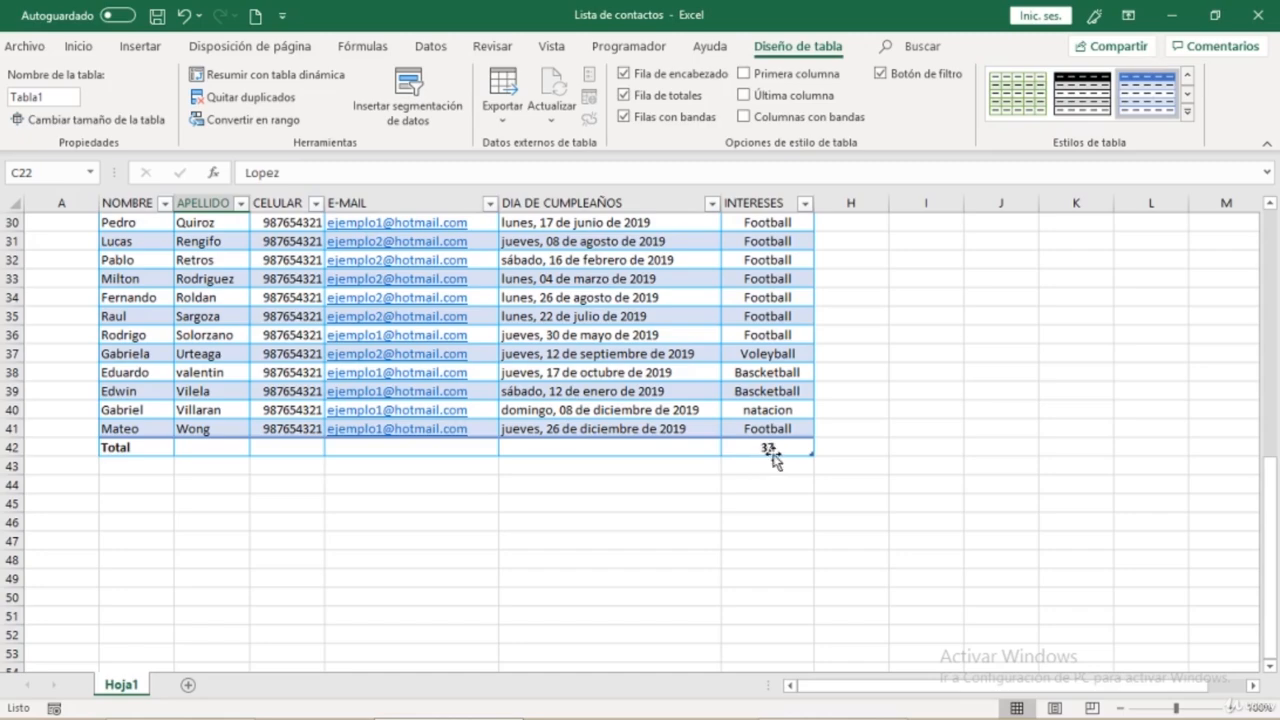
{"action": "scroll", "coordinate": [760, 380], "scroll_direction": "up", "scroll_amount": 6}
{"action": "scroll", "coordinate": [737, 317], "scroll_direction": "up", "scroll_amount": 2}
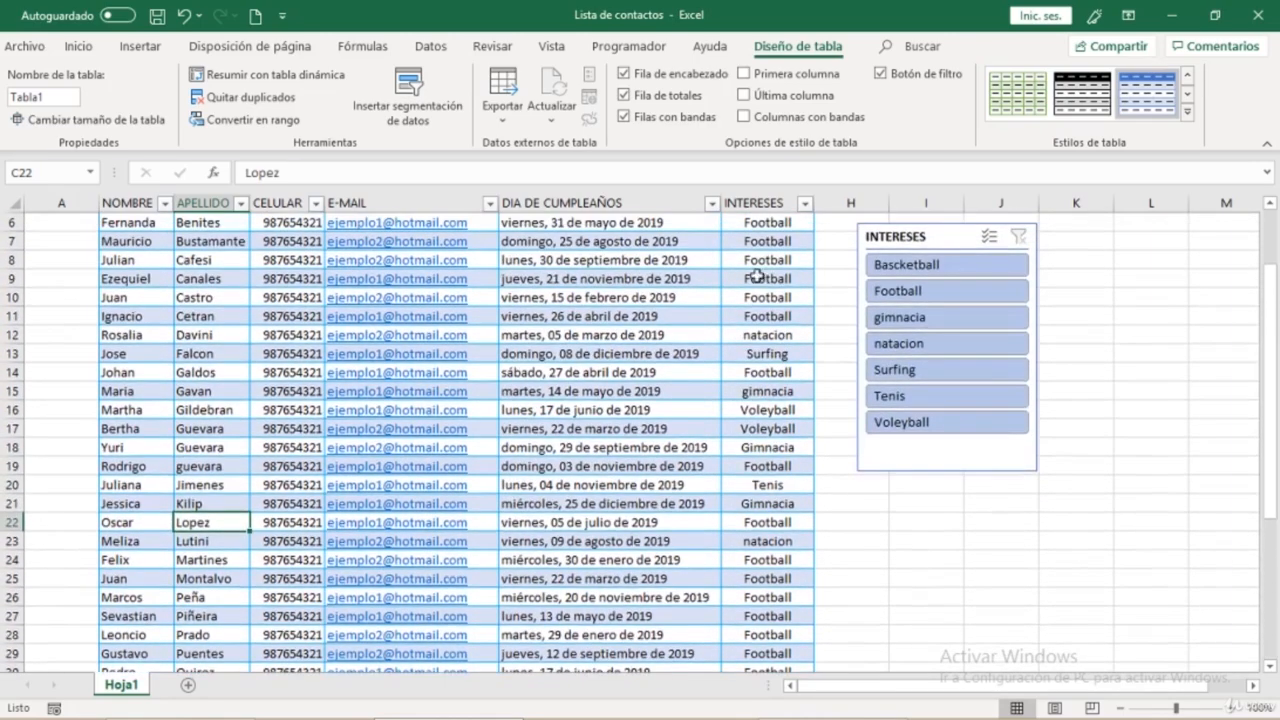
{"action": "scroll", "coordinate": [768, 465], "scroll_direction": "down", "scroll_amount": 6}
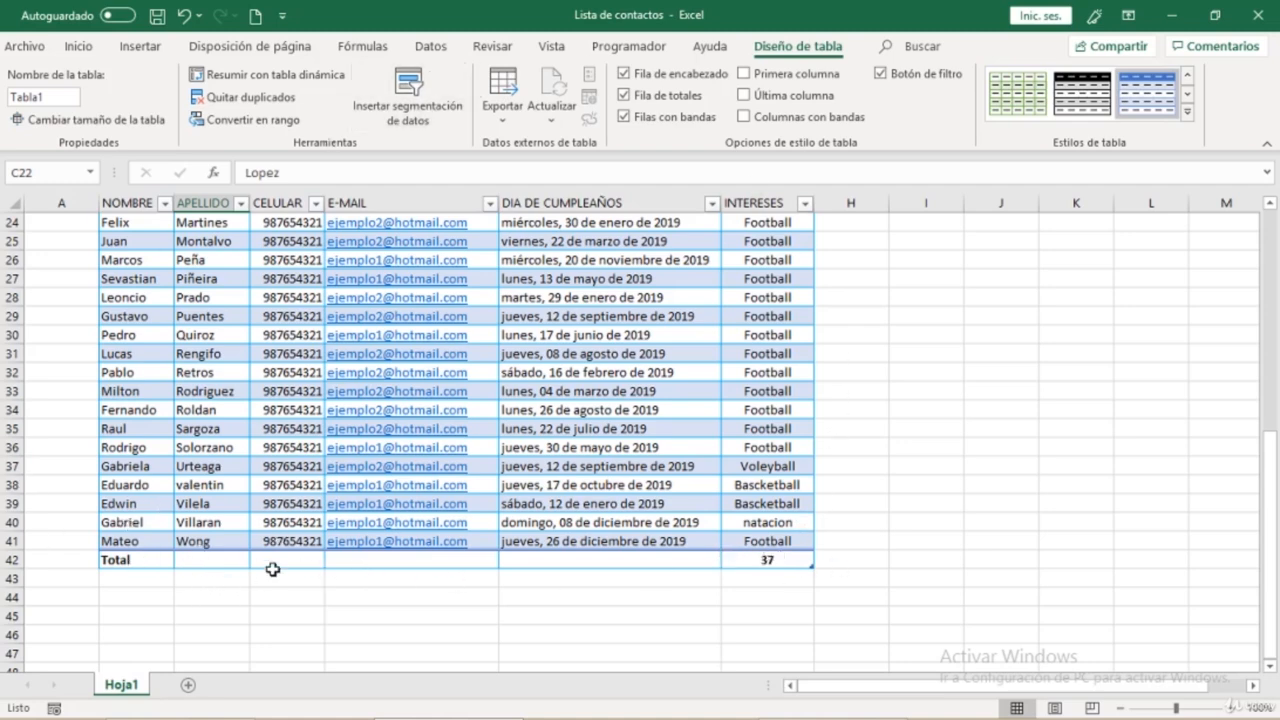
- Set the INTERESES cell of the totals row to the Contar números function
{"action": "left_click", "coordinate": [758, 566]}
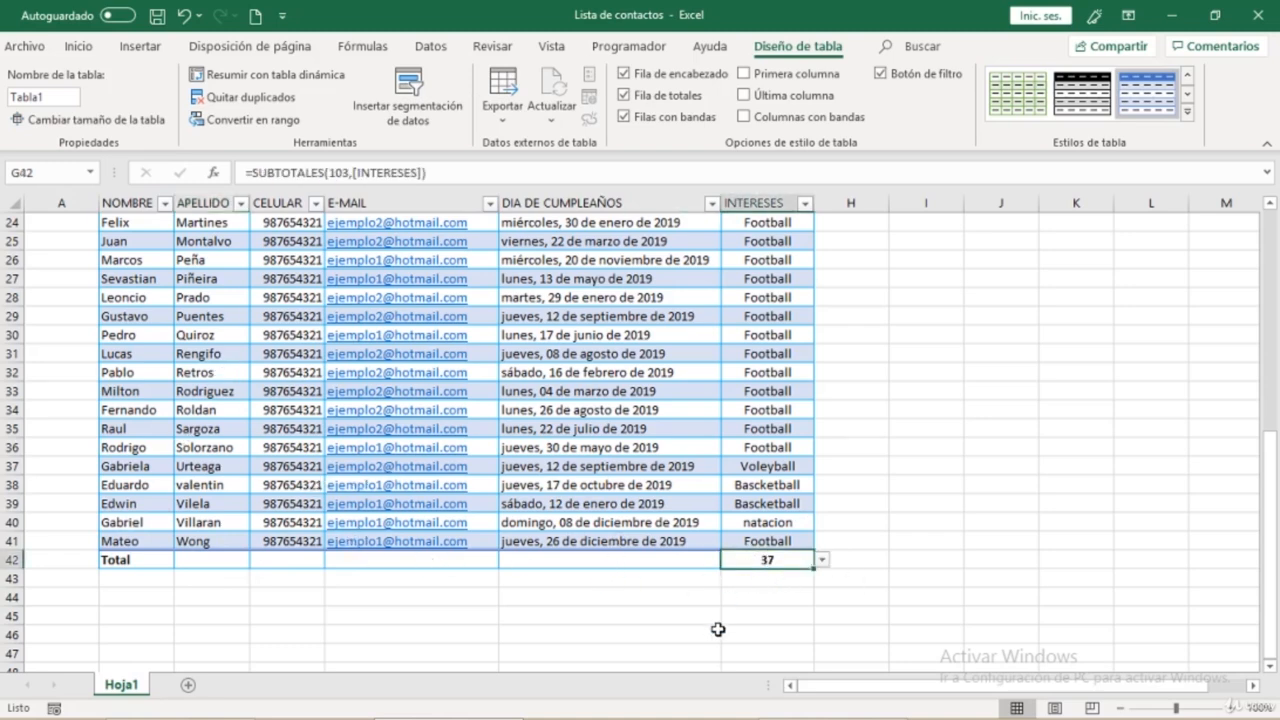
{"action": "left_click", "coordinate": [822, 562]}
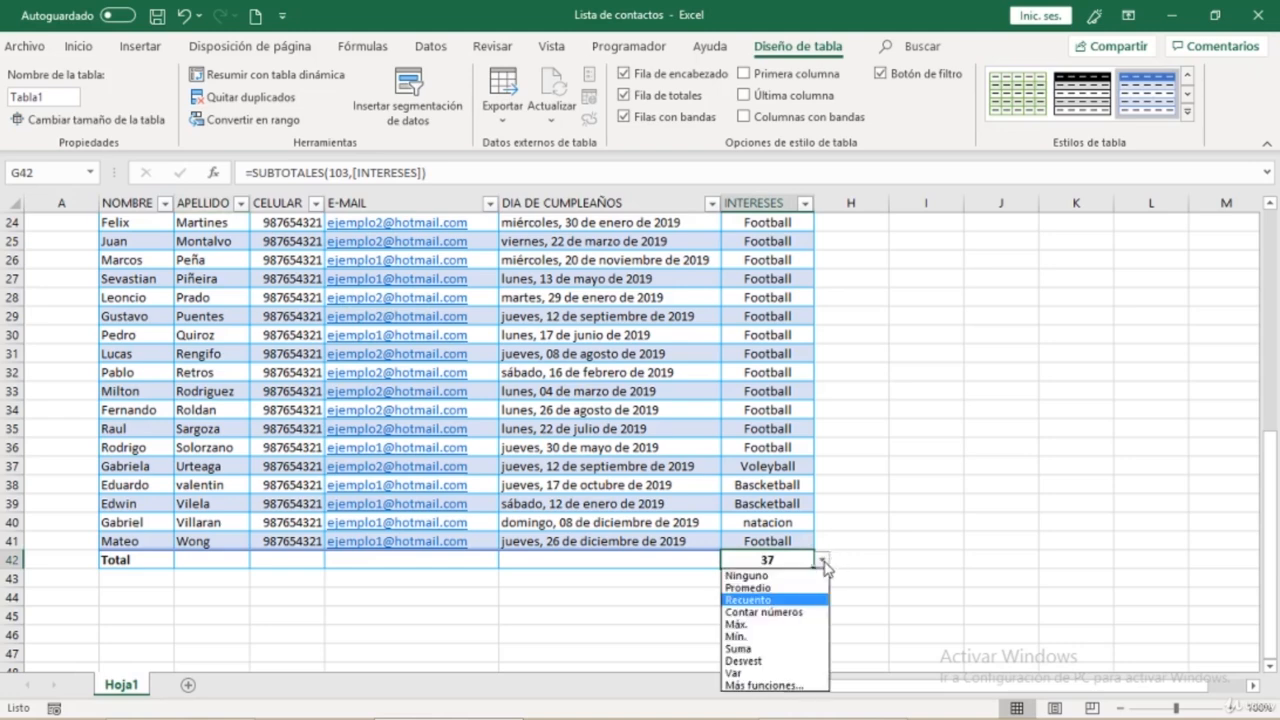
{"action": "left_click", "coordinate": [767, 614]}
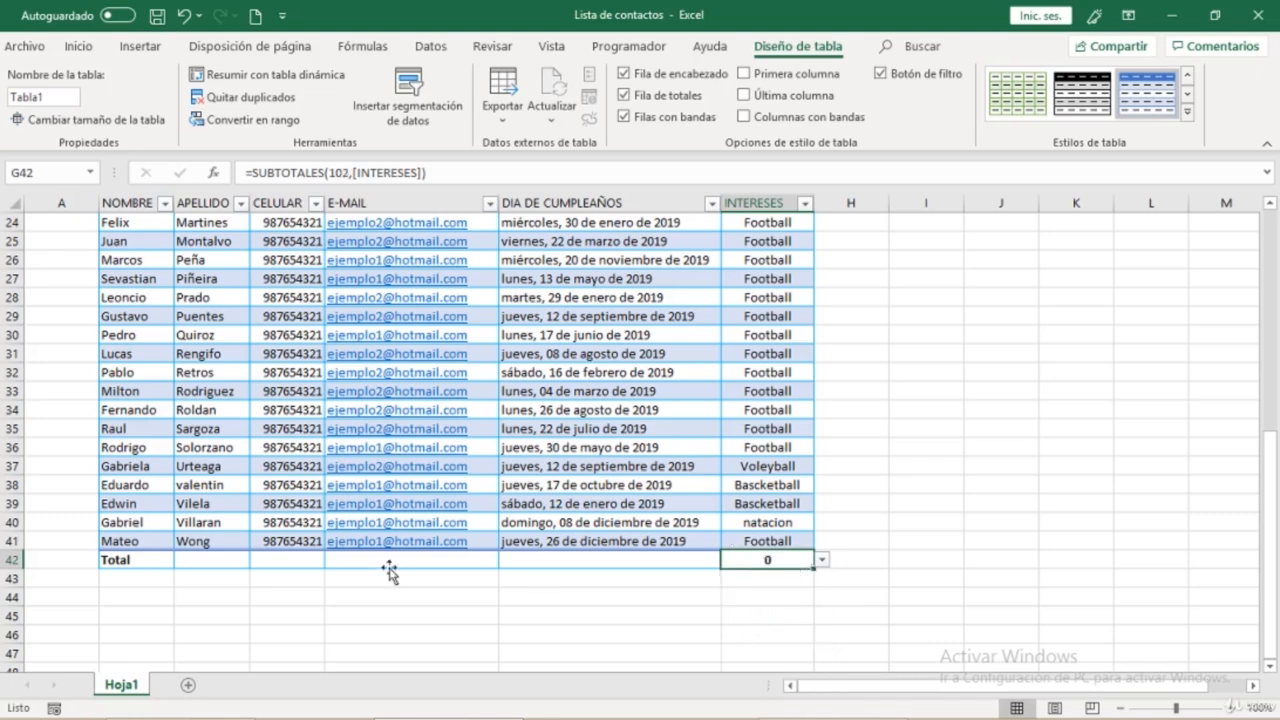
- Set the CELULAR cell of the totals row to the Recuento function
{"action": "left_click", "coordinate": [294, 559]}
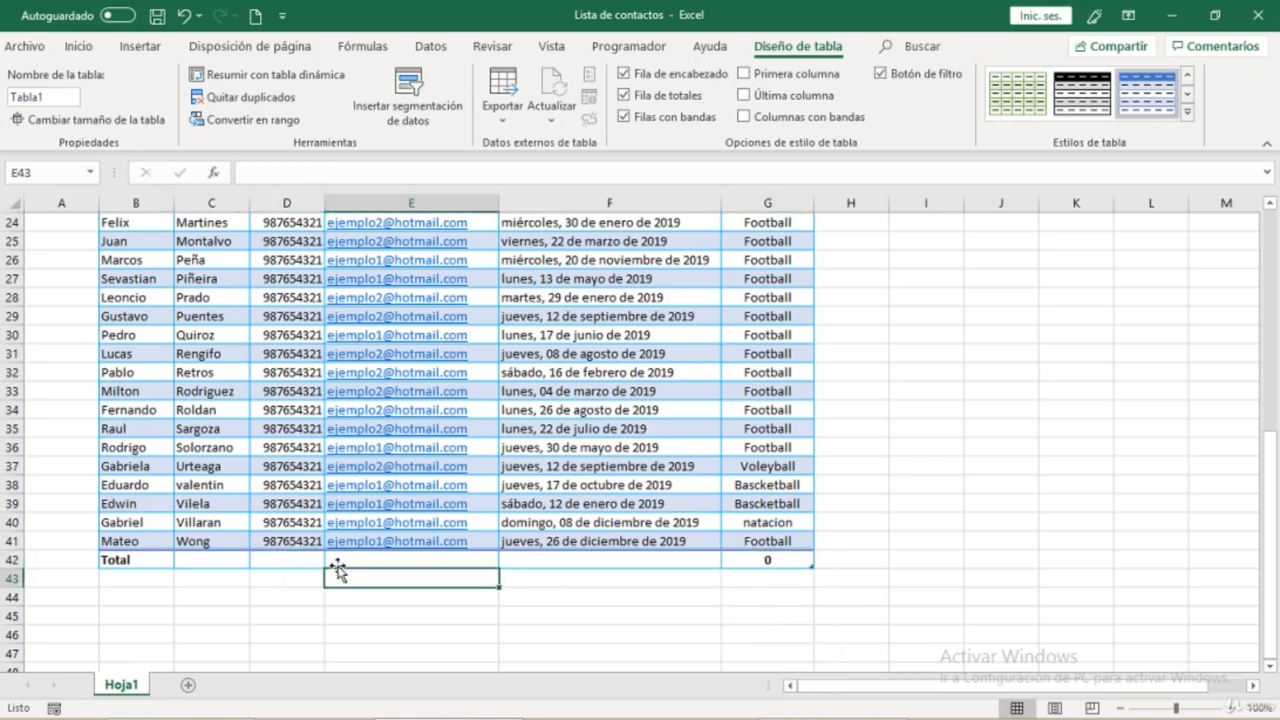
{"action": "left_click", "coordinate": [333, 561]}
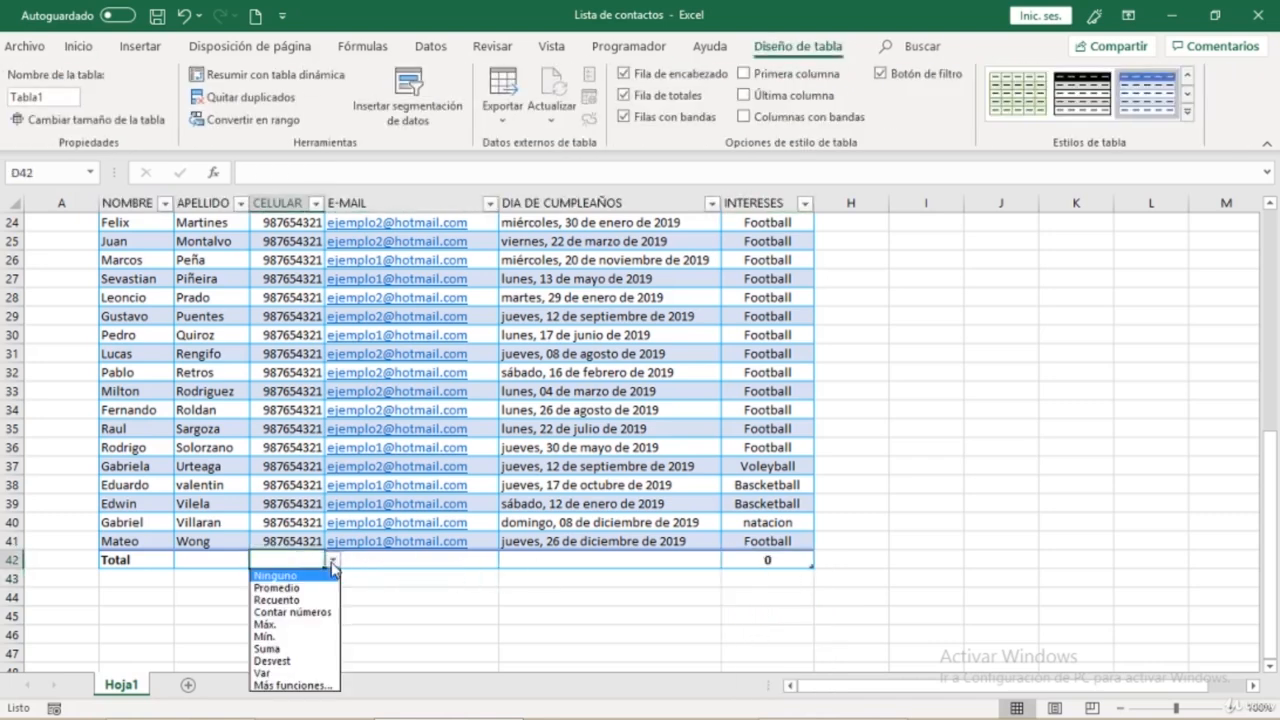
{"action": "left_click", "coordinate": [285, 600]}
{"action": "left_click", "coordinate": [334, 562]}
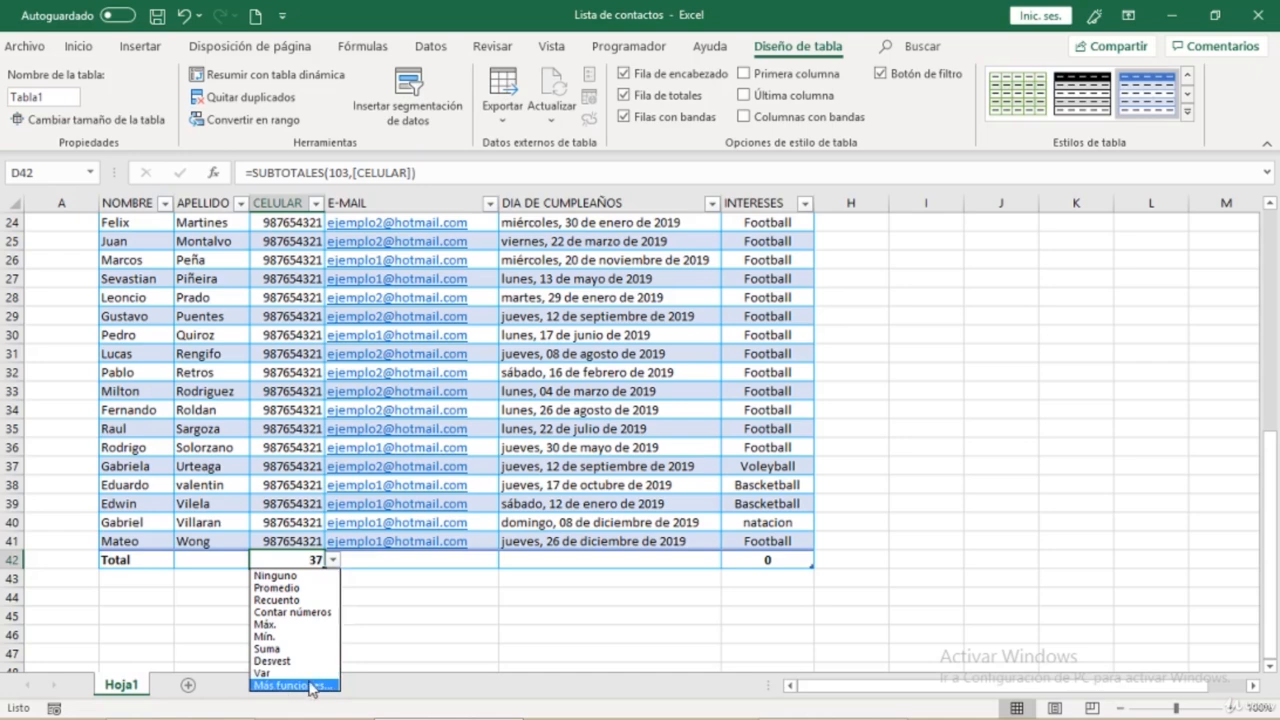
{"action": "key", "text": "Escape"}
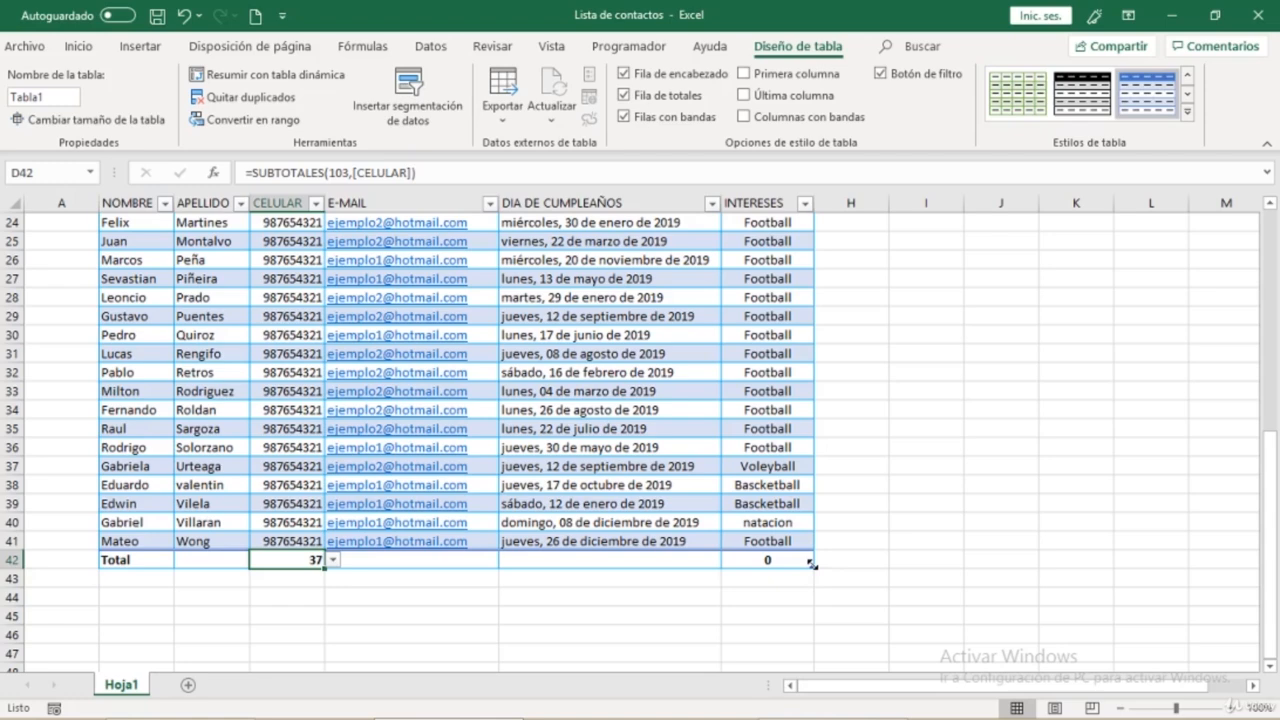
- Extend the contact table by three blank rows so that its totals row sits in row 45
{"action": "left_click_drag", "start_coordinate": [813, 567], "coordinate": [815, 622]}
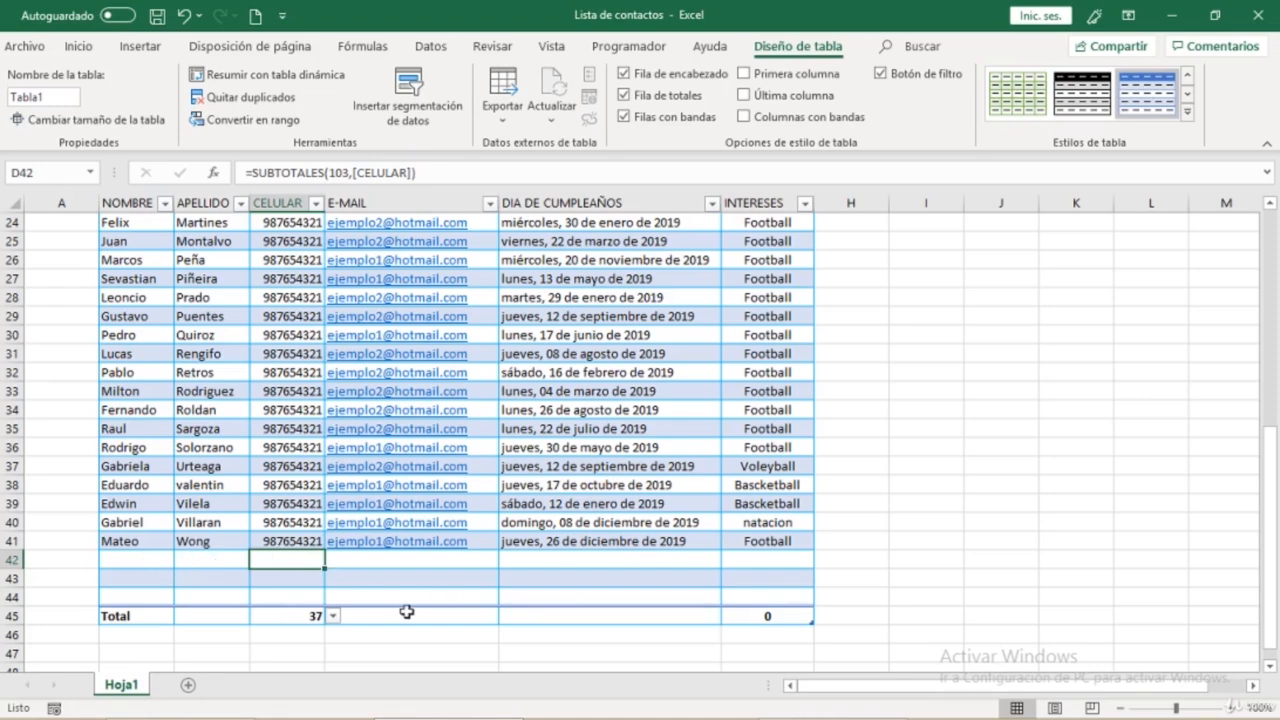
{"action": "scroll", "coordinate": [407, 600], "scroll_direction": "up", "scroll_amount": 7}
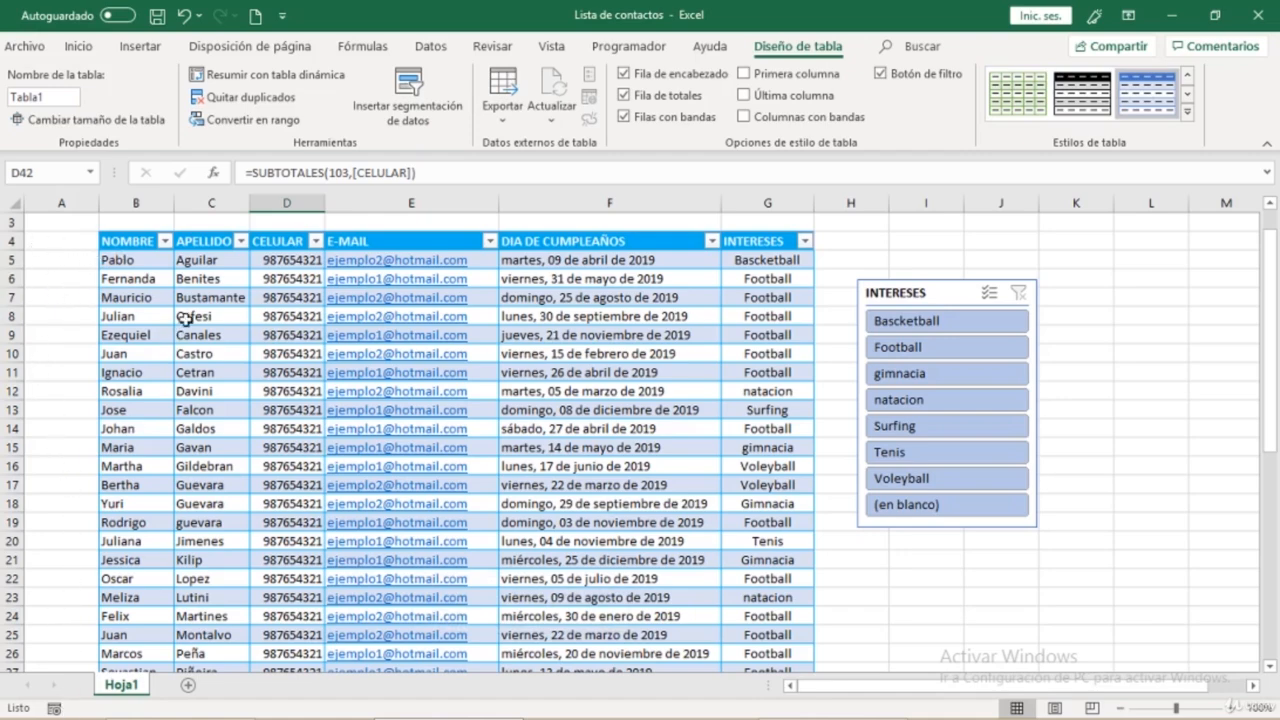
{"action": "scroll", "coordinate": [185, 318], "scroll_direction": "down", "scroll_amount": 7}
{"action": "scroll", "coordinate": [94, 462], "scroll_direction": "up", "scroll_amount": 7}
{"action": "scroll", "coordinate": [94, 462], "scroll_direction": "up", "scroll_amount": 1}
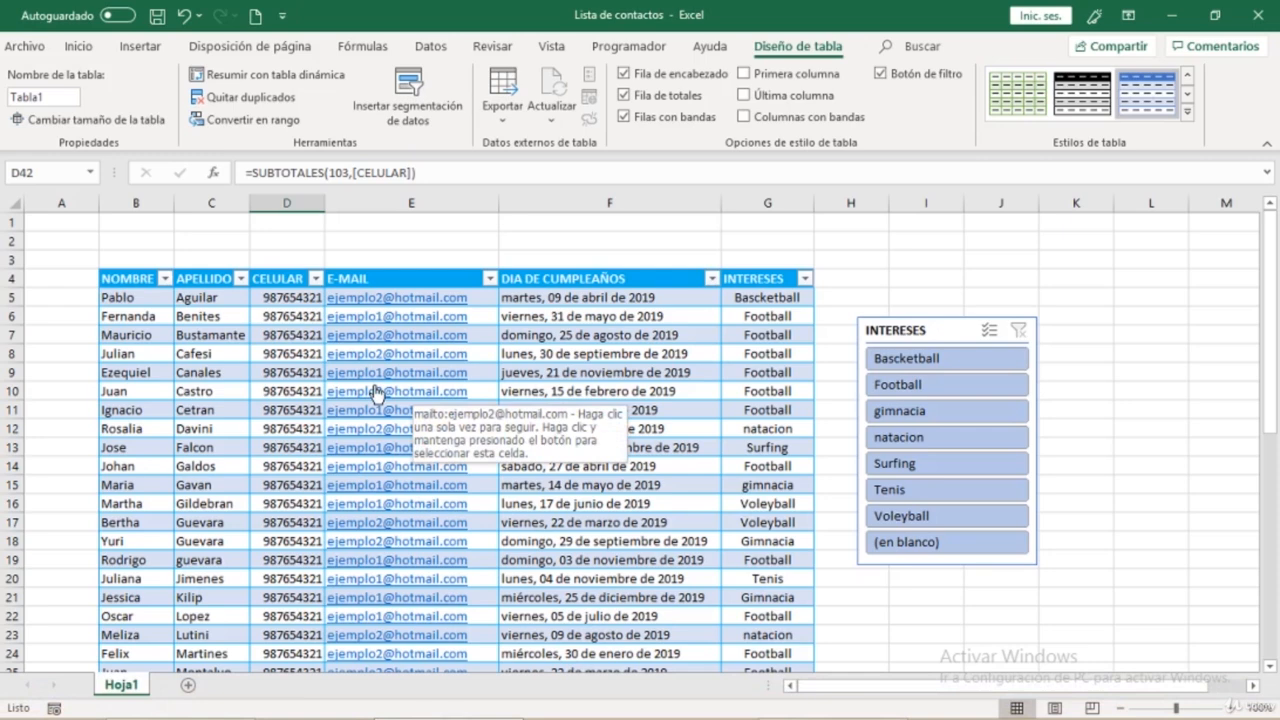
{"action": "left_click", "coordinate": [119, 411]}
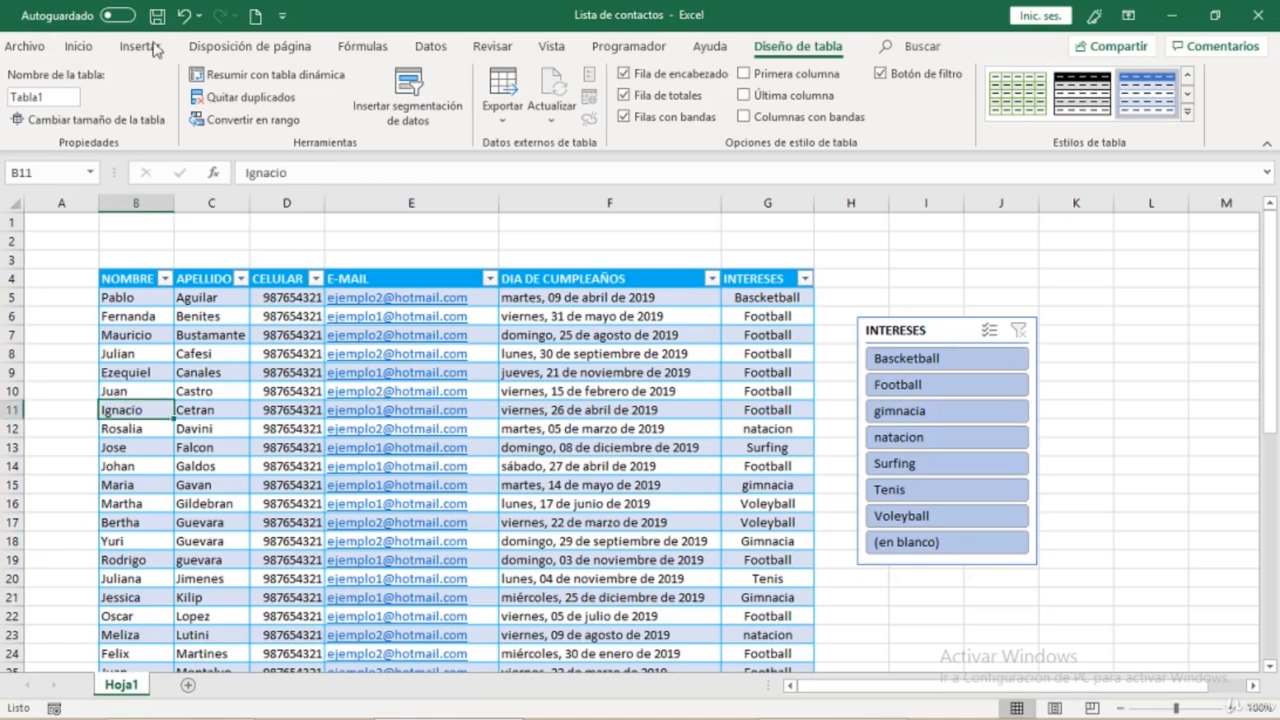
{"action": "left_click", "coordinate": [78, 47]}
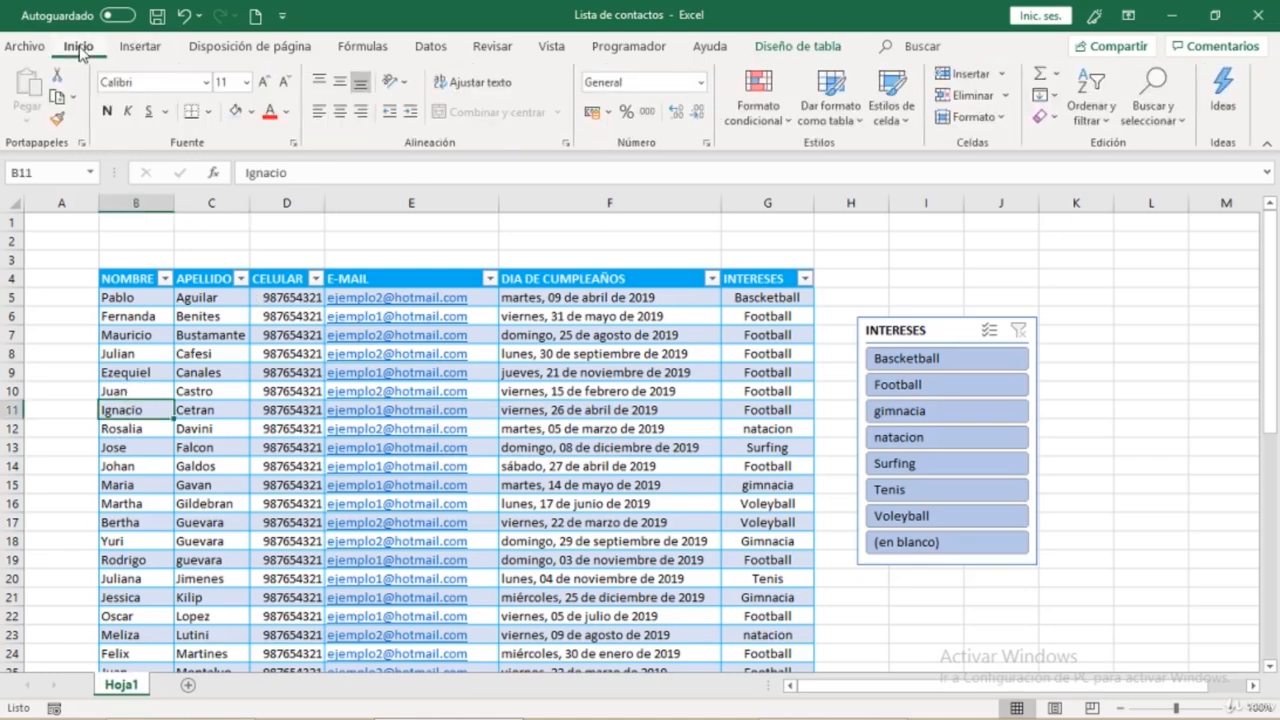
- Try to apply a duplicate-values highlight rule with light red fill and dark red text to cell B11 alone
{"action": "left_click", "coordinate": [760, 118]}
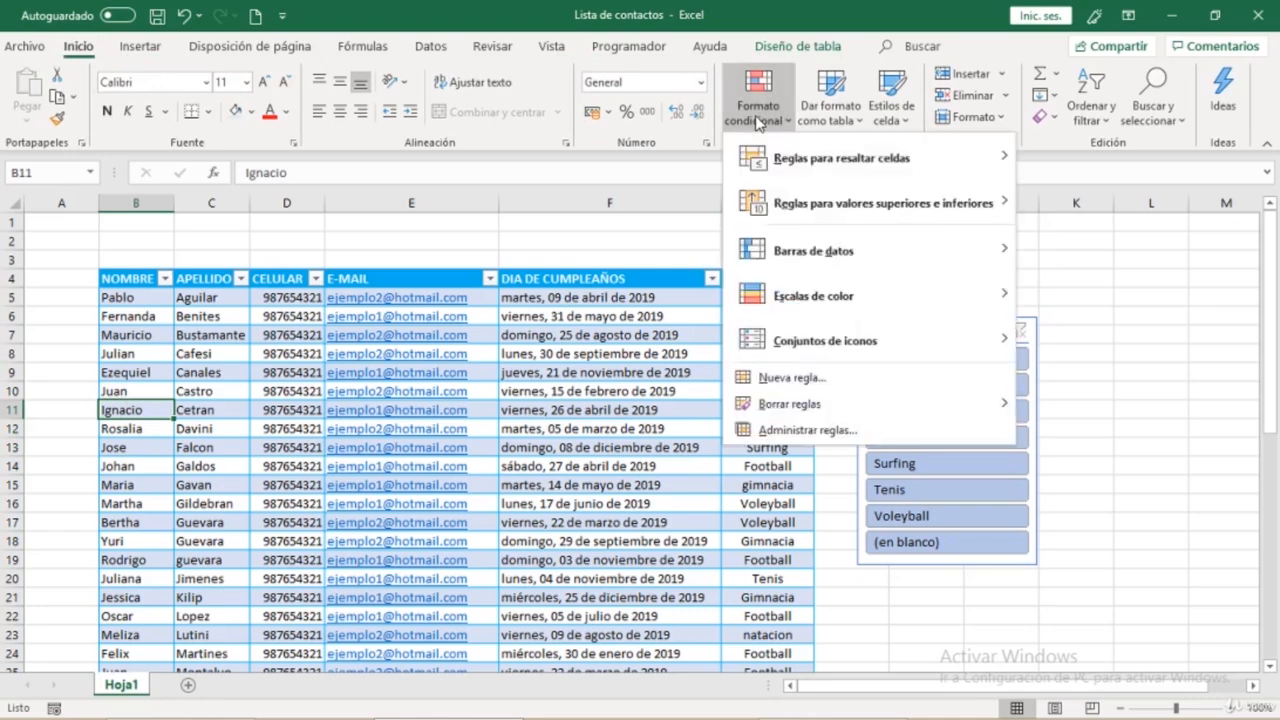
{"action": "mouse_move", "coordinate": [818, 162]}
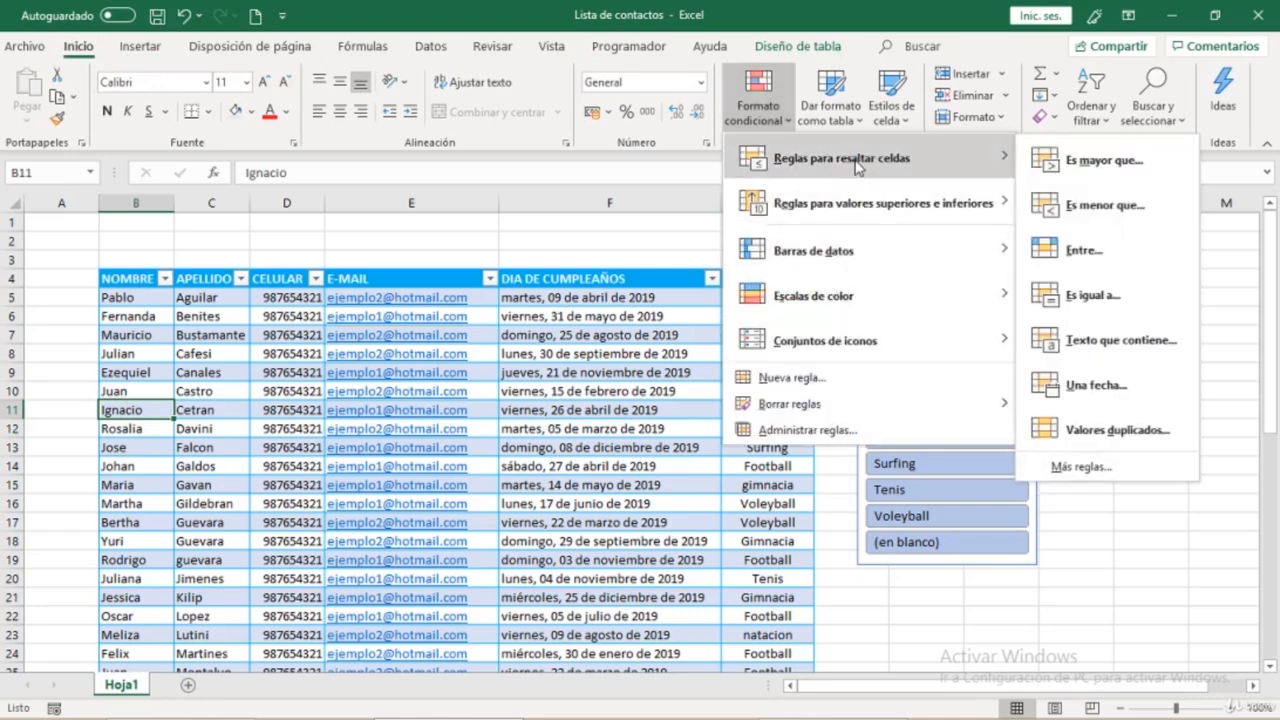
{"action": "left_click", "coordinate": [1116, 431]}
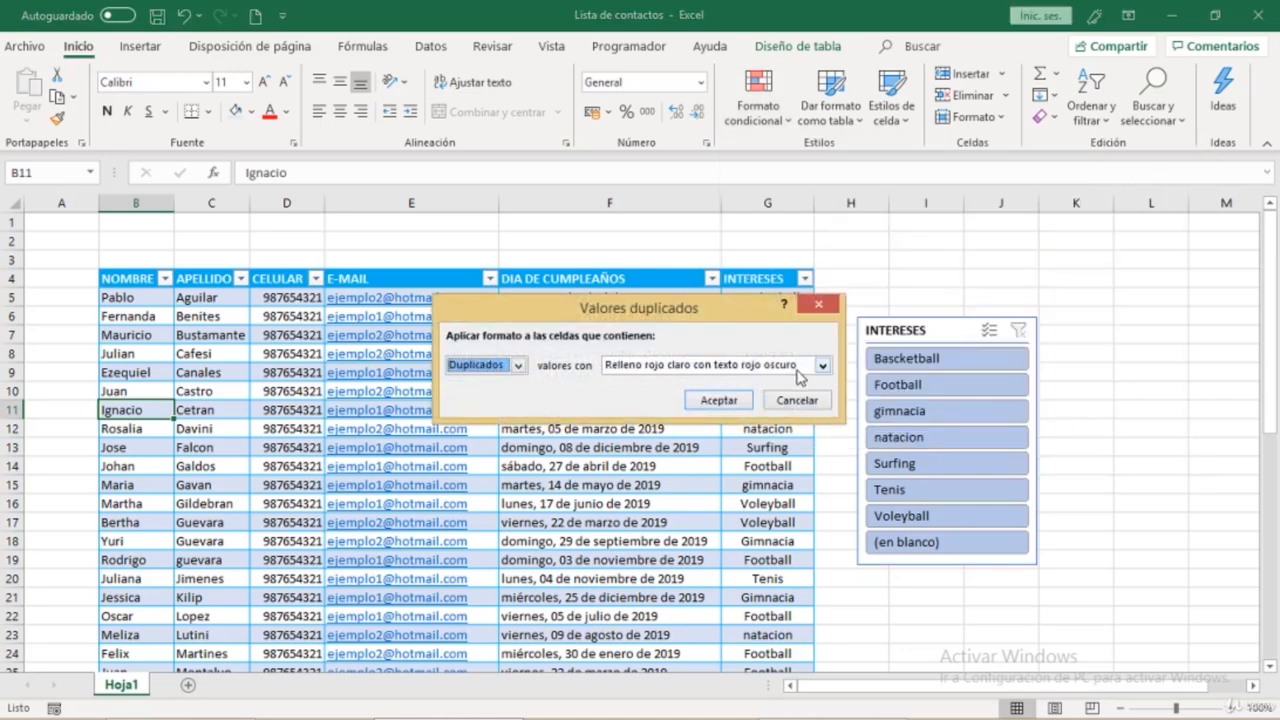
{"action": "left_click", "coordinate": [712, 400]}
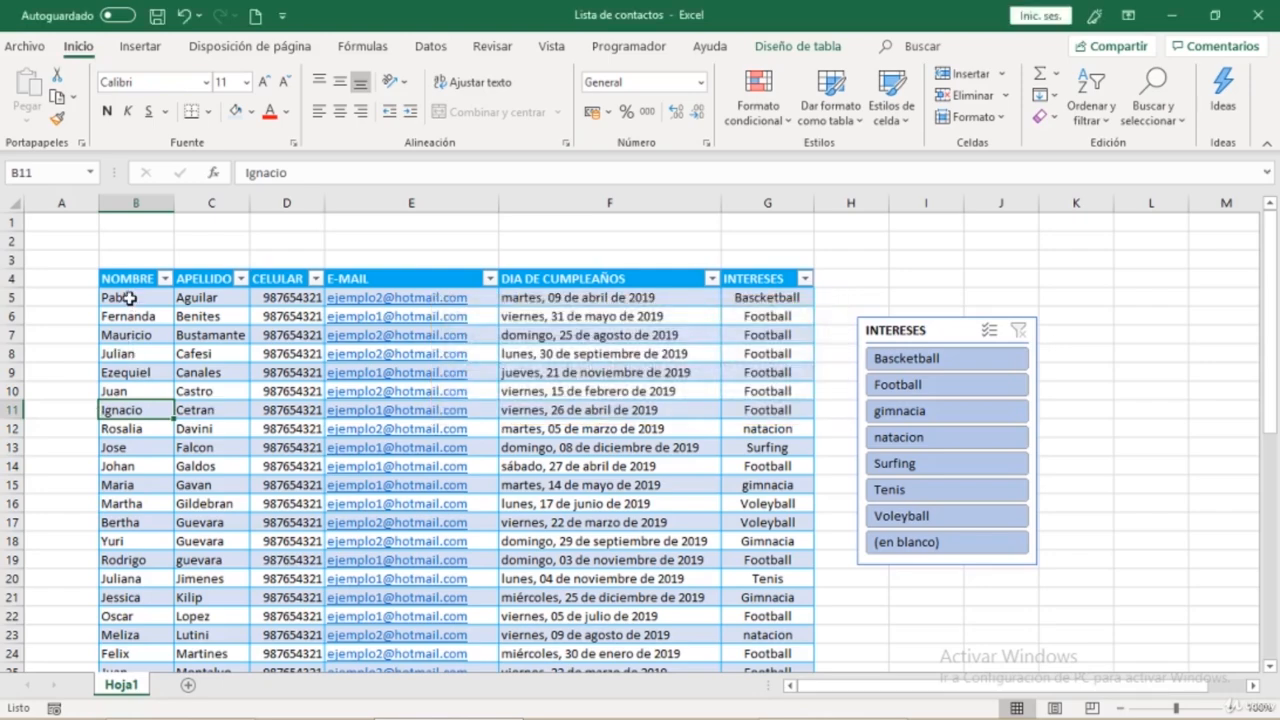
- Apply conditional formatting to the NOMBRE cells B5:B44 that marks Duplicados with light red fill and dark red text
{"action": "left_click_drag", "start_coordinate": [129, 298], "coordinate": [150, 620]}
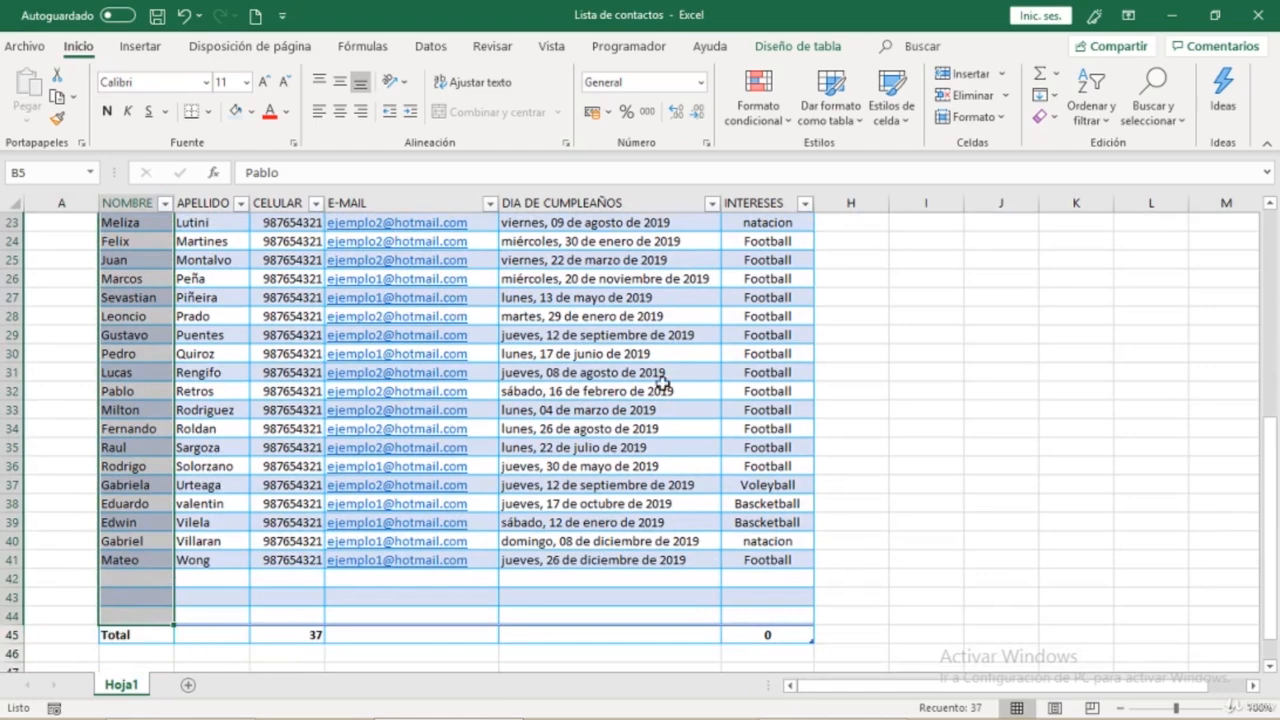
{"action": "scroll", "coordinate": [663, 383], "scroll_direction": "up", "scroll_amount": 7}
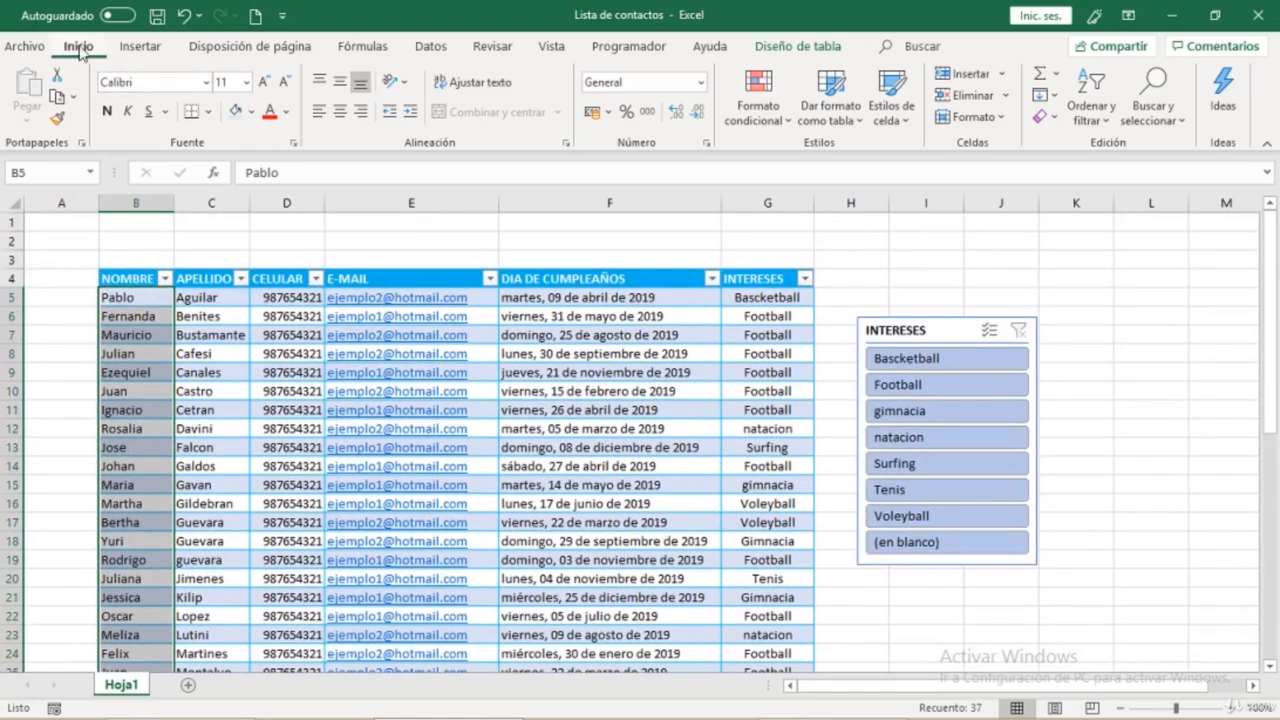
{"action": "left_click", "coordinate": [768, 116]}
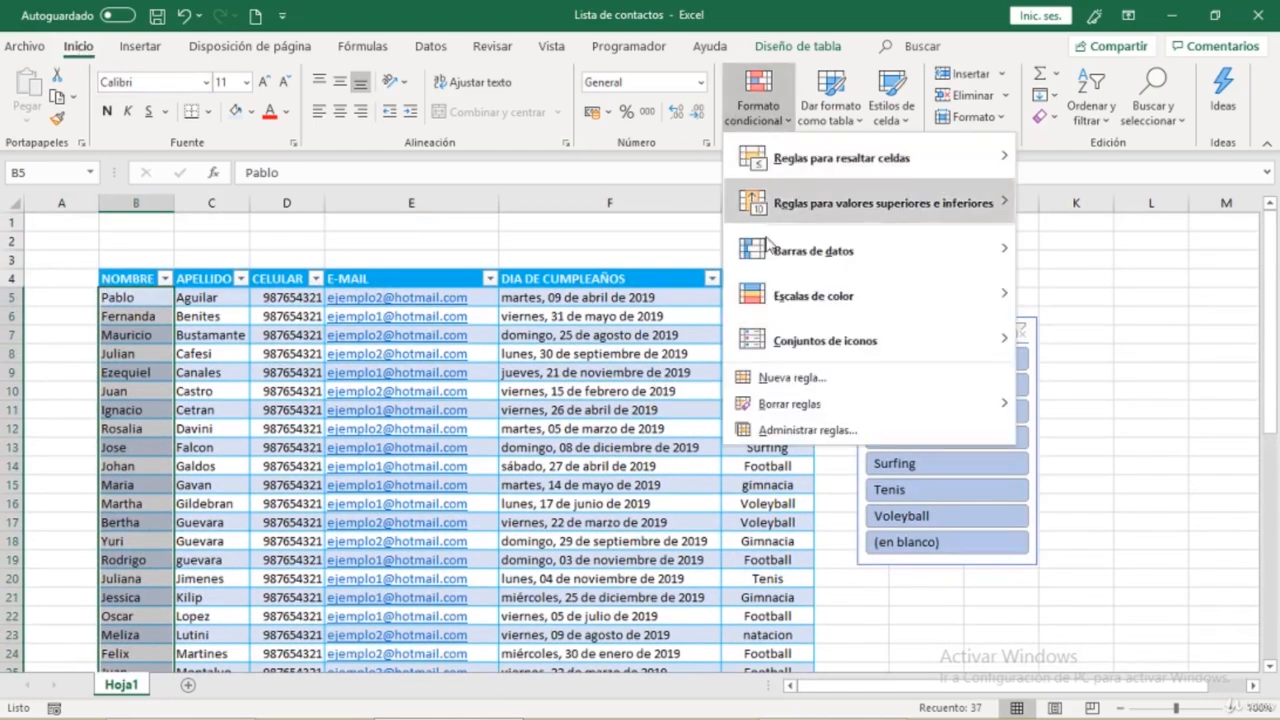
{"action": "mouse_move", "coordinate": [870, 160]}
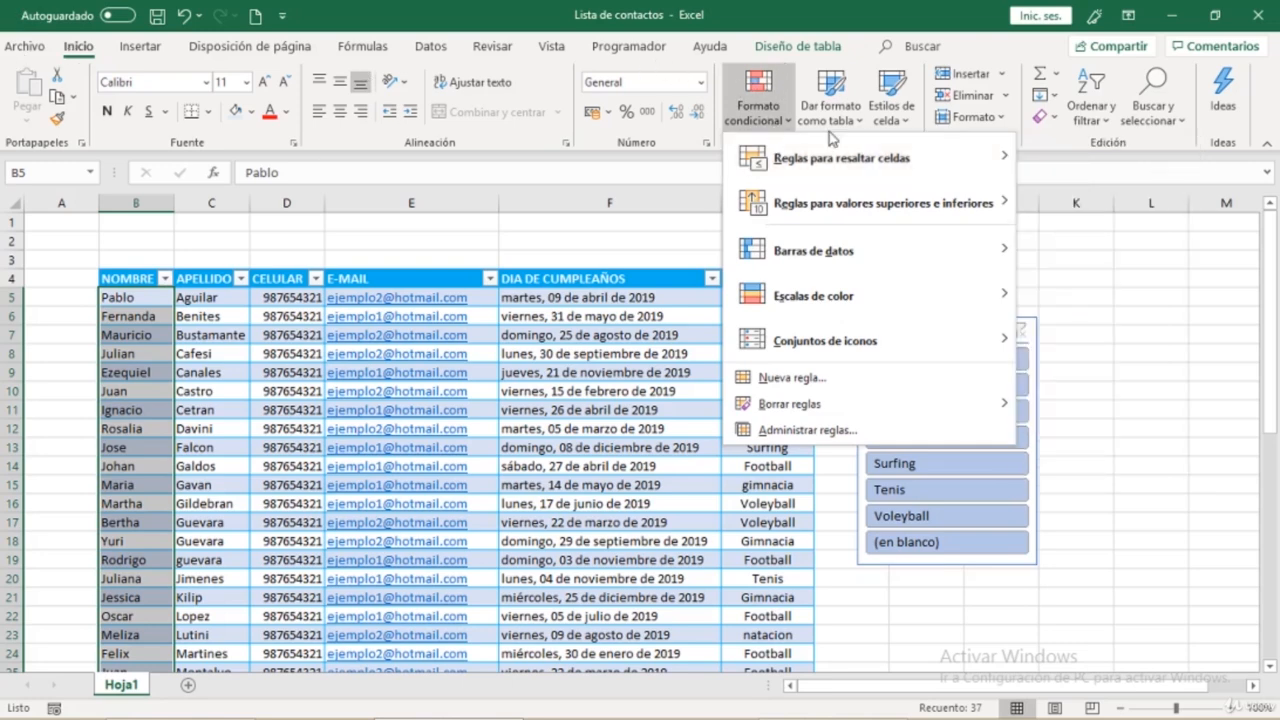
{"action": "mouse_move", "coordinate": [842, 176]}
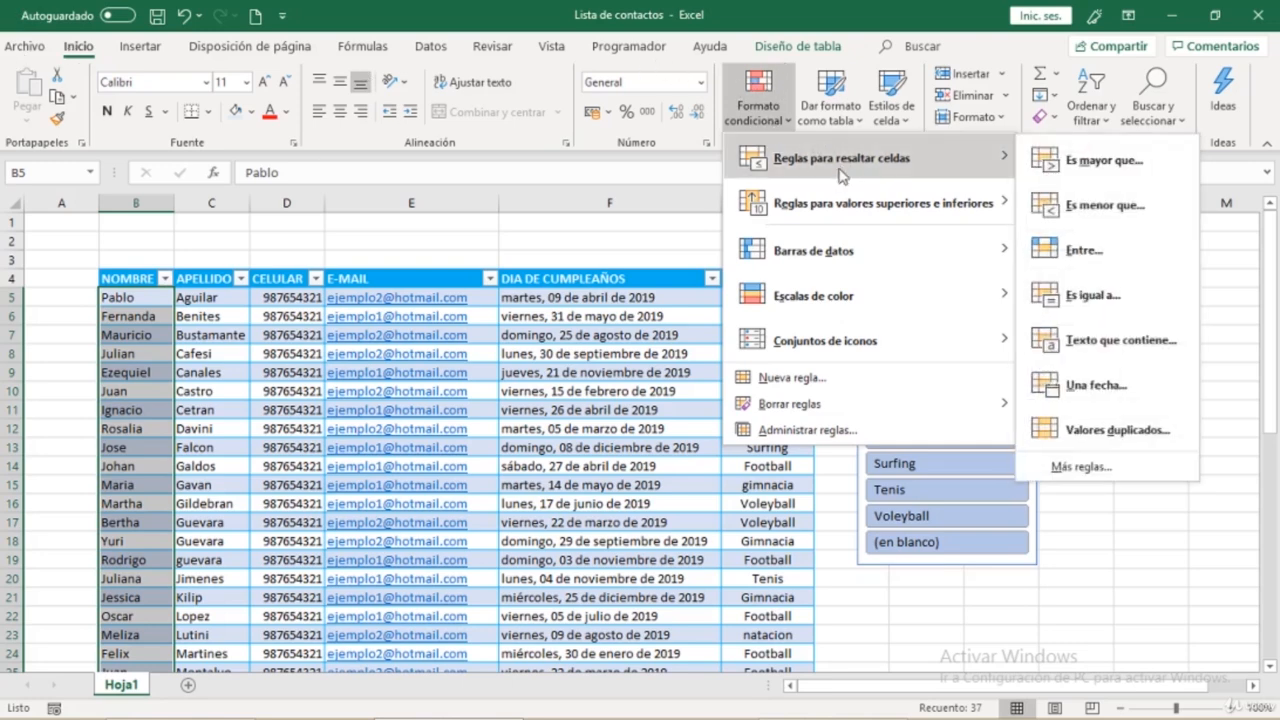
{"action": "left_click", "coordinate": [1115, 428]}
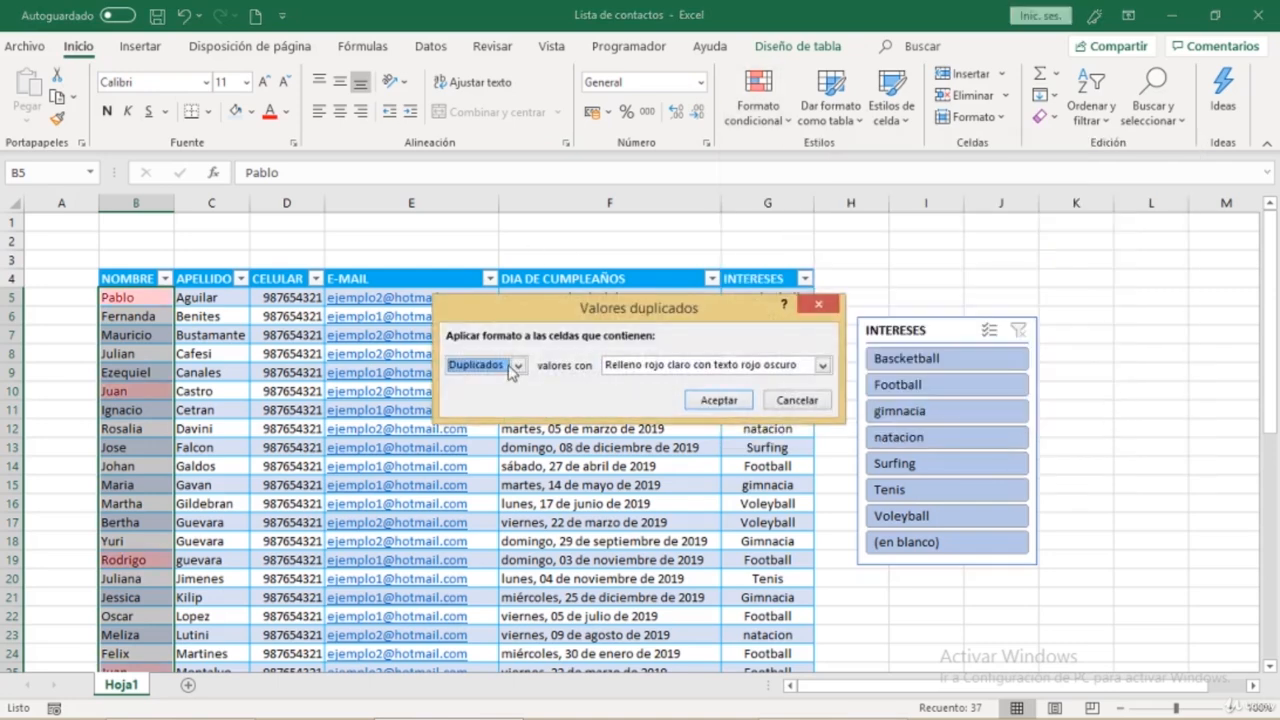
{"action": "left_click", "coordinate": [520, 366]}
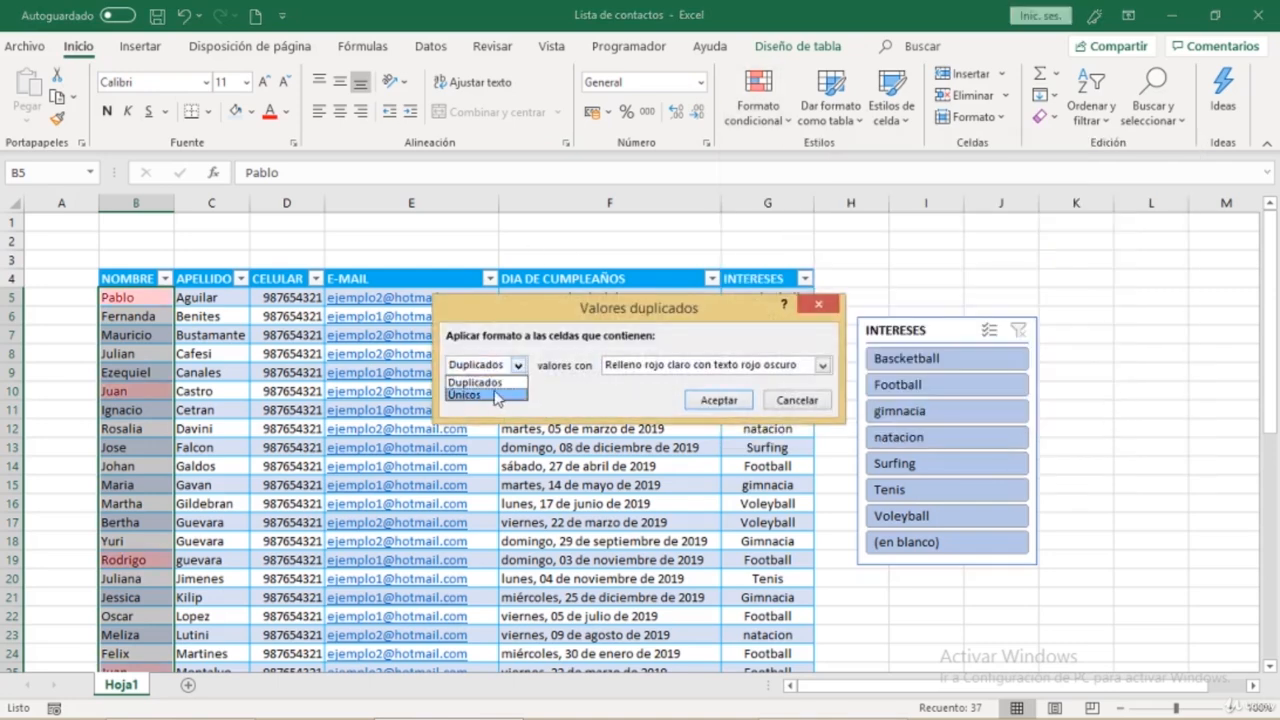
{"action": "left_click", "coordinate": [487, 386]}
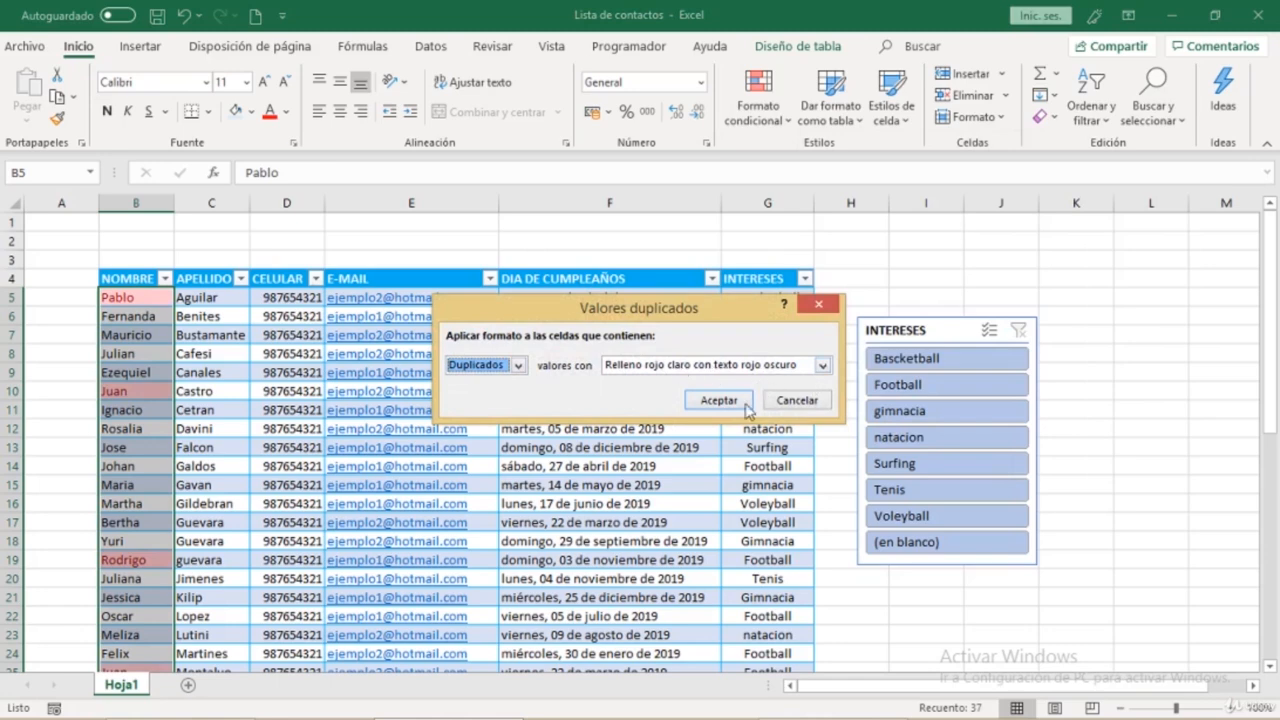
{"action": "left_click", "coordinate": [718, 402]}
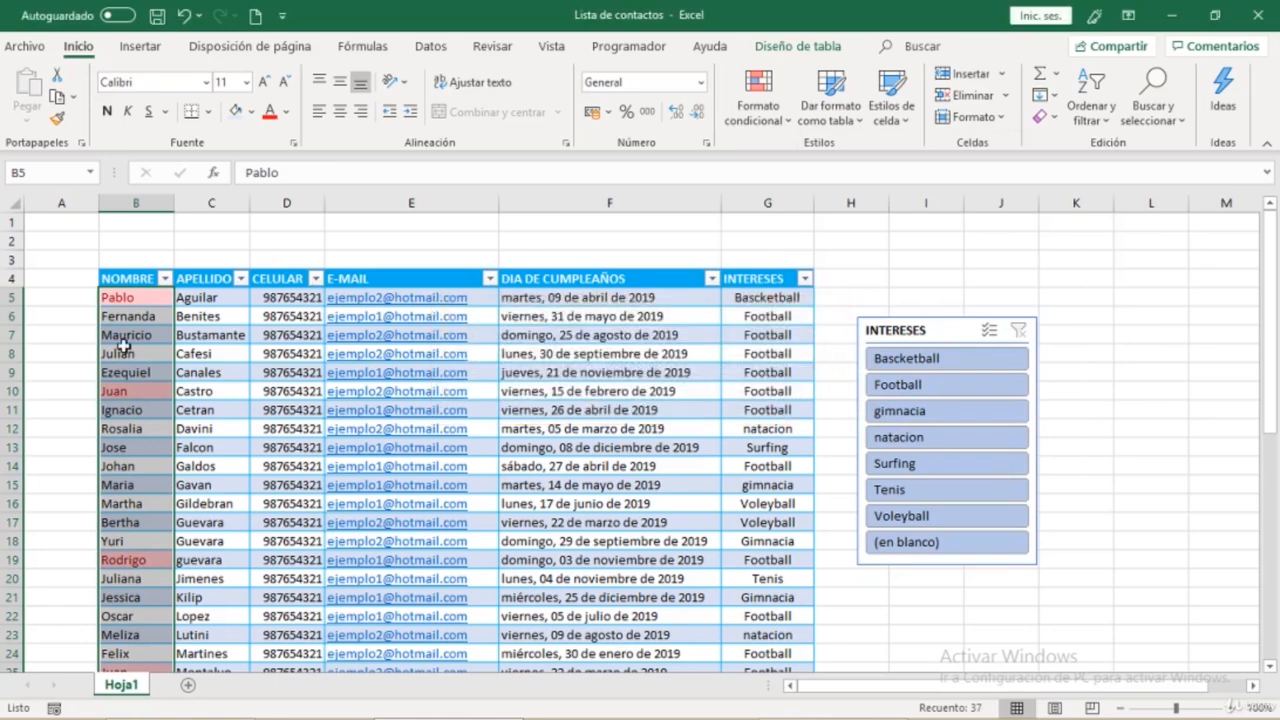
- Deselect the range and examine which first names are marked as duplicates along the NOMBRE column
{"action": "scroll", "coordinate": [120, 345], "scroll_direction": "down", "scroll_amount": 3}
{"action": "left_click", "coordinate": [1075, 541]}
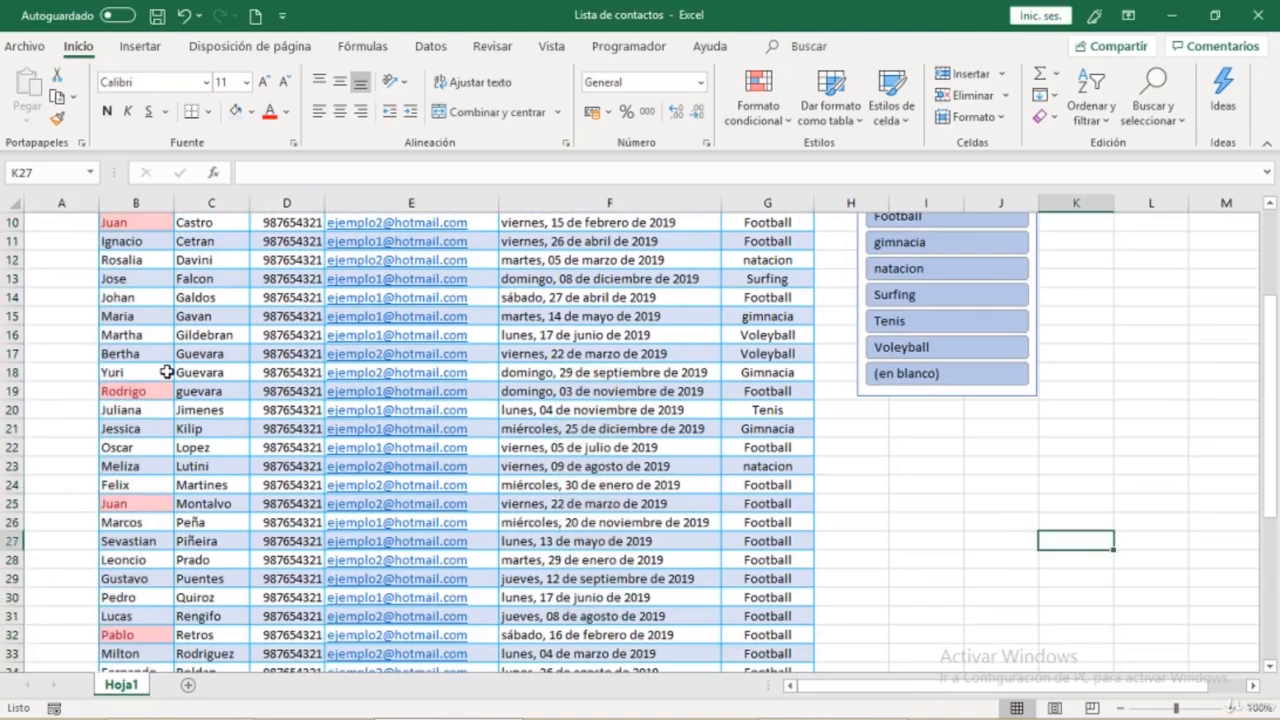
{"action": "scroll", "coordinate": [166, 372], "scroll_direction": "down", "scroll_amount": 5}
{"action": "scroll", "coordinate": [163, 467], "scroll_direction": "up", "scroll_amount": 4}
{"action": "scroll", "coordinate": [163, 467], "scroll_direction": "down", "scroll_amount": 1}
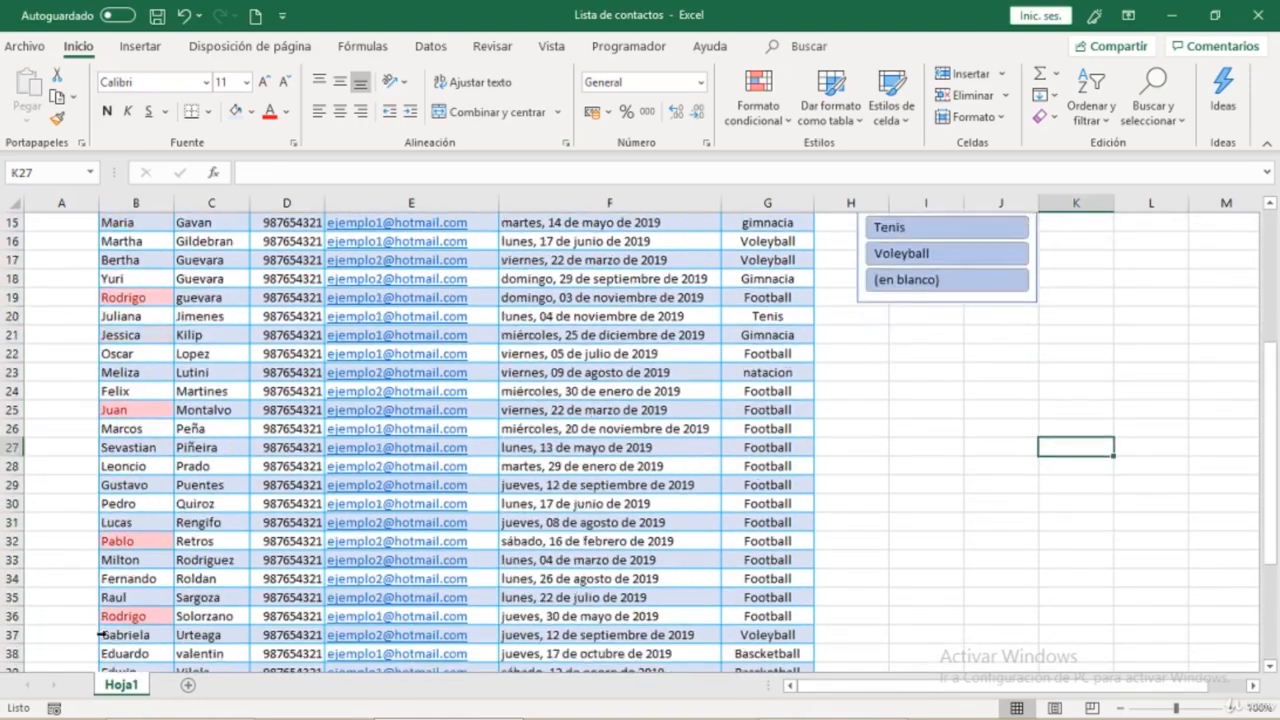
{"action": "scroll", "coordinate": [101, 634], "scroll_direction": "down", "scroll_amount": 1}
{"action": "scroll", "coordinate": [145, 445], "scroll_direction": "up", "scroll_amount": 2}
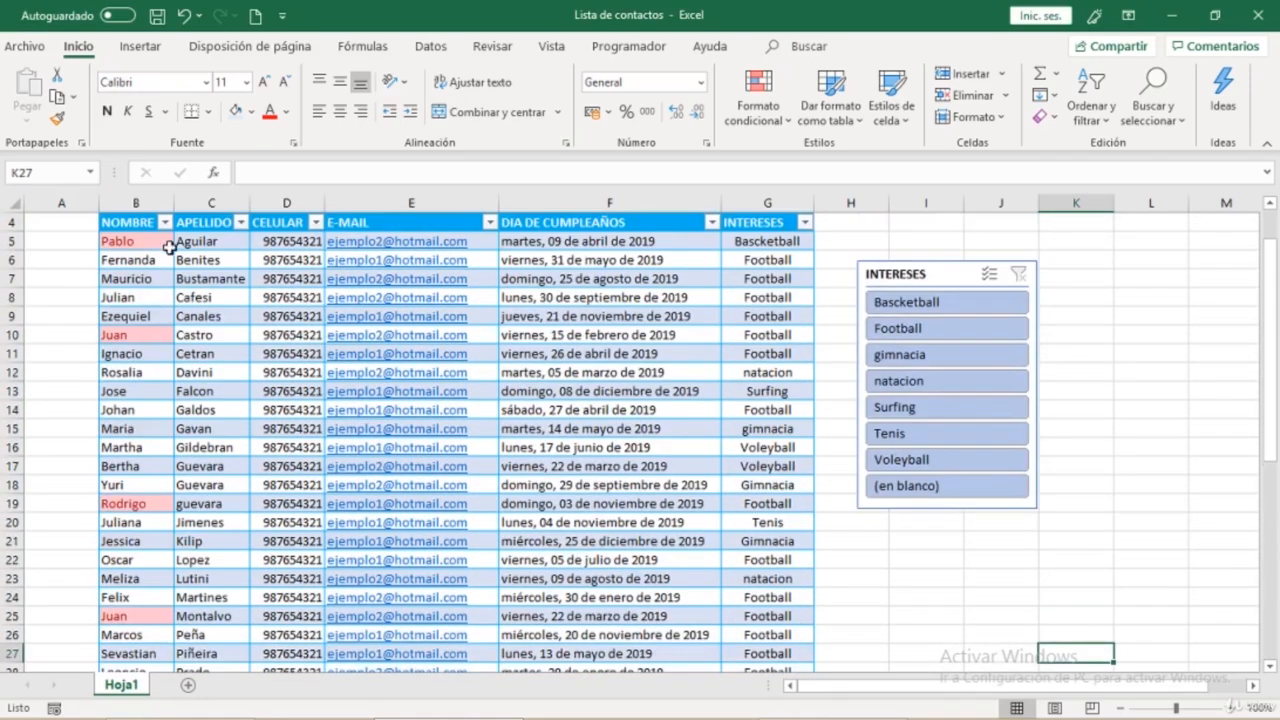
{"action": "scroll", "coordinate": [150, 354], "scroll_direction": "down", "scroll_amount": 2}
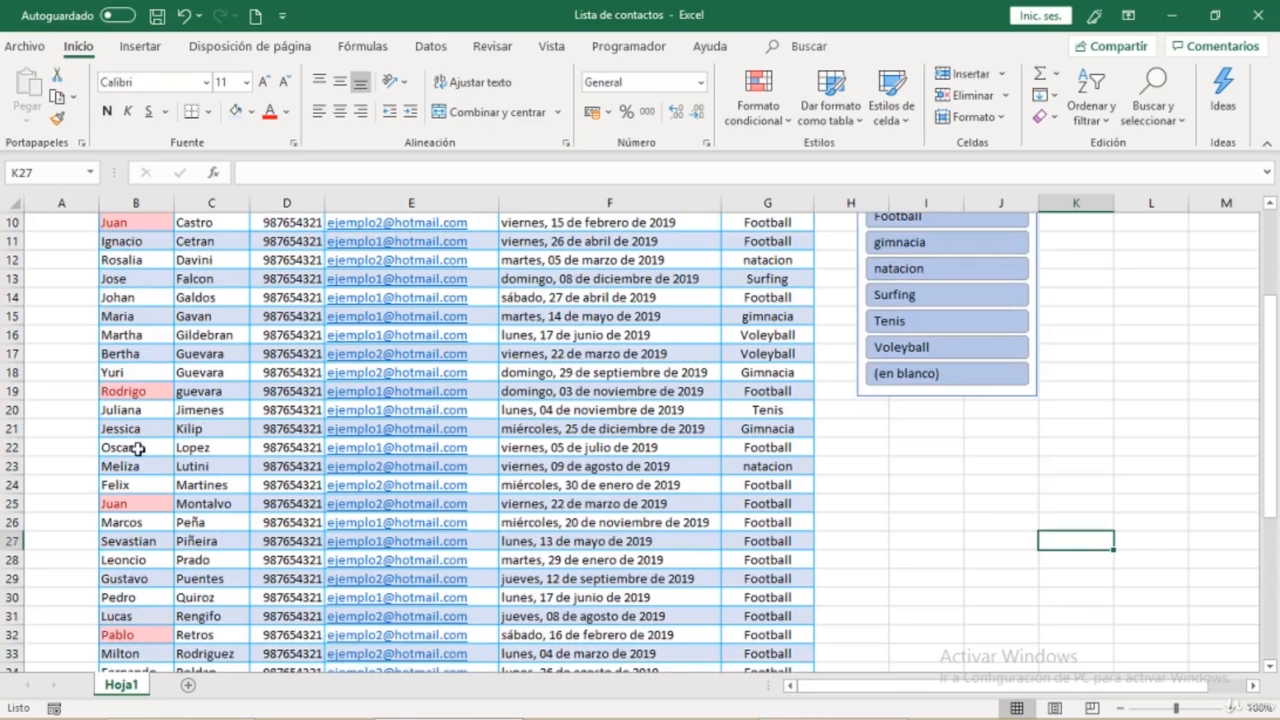
{"action": "scroll", "coordinate": [437, 381], "scroll_direction": "up", "scroll_amount": 2}
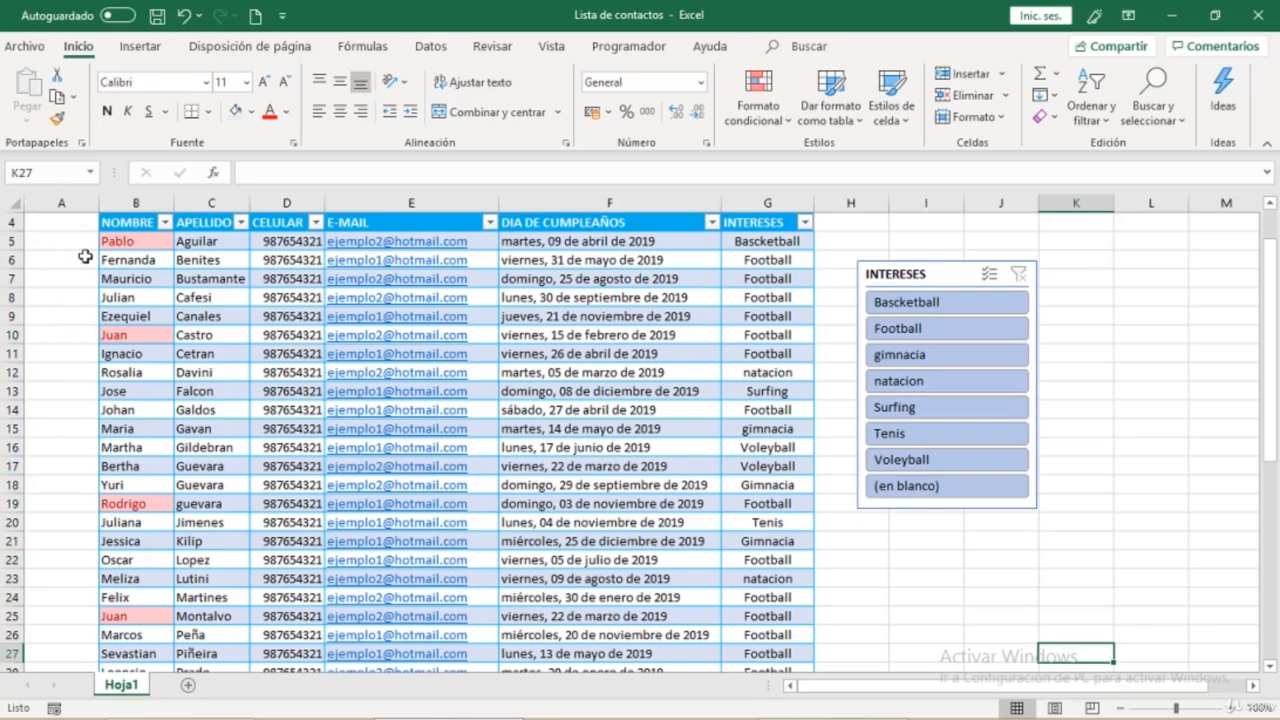
{"action": "left_click", "coordinate": [163, 412]}
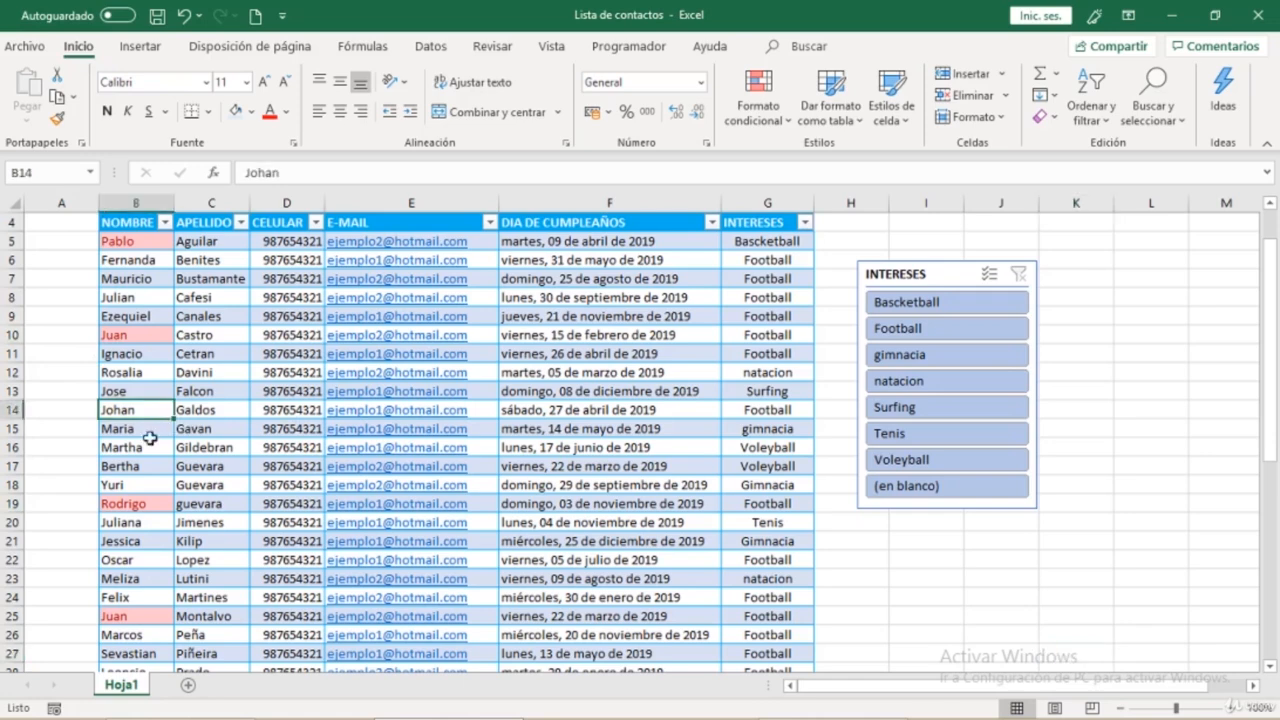